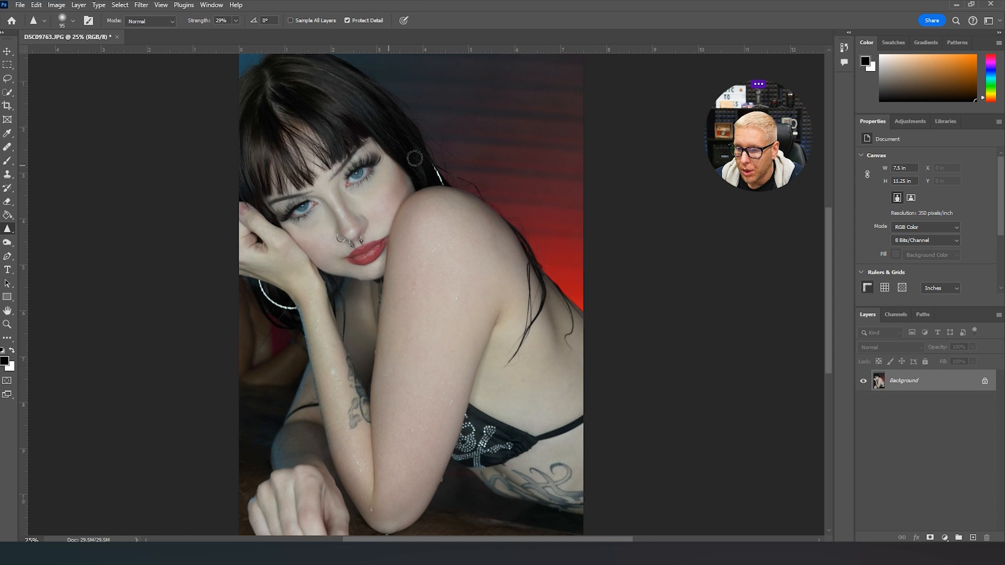
- Sharpen the hair strands by the shoulder, the crown, the lengths near the earring and the fringe with a 97 px brush
{"action": "left_click", "coordinate": [61, 20]}
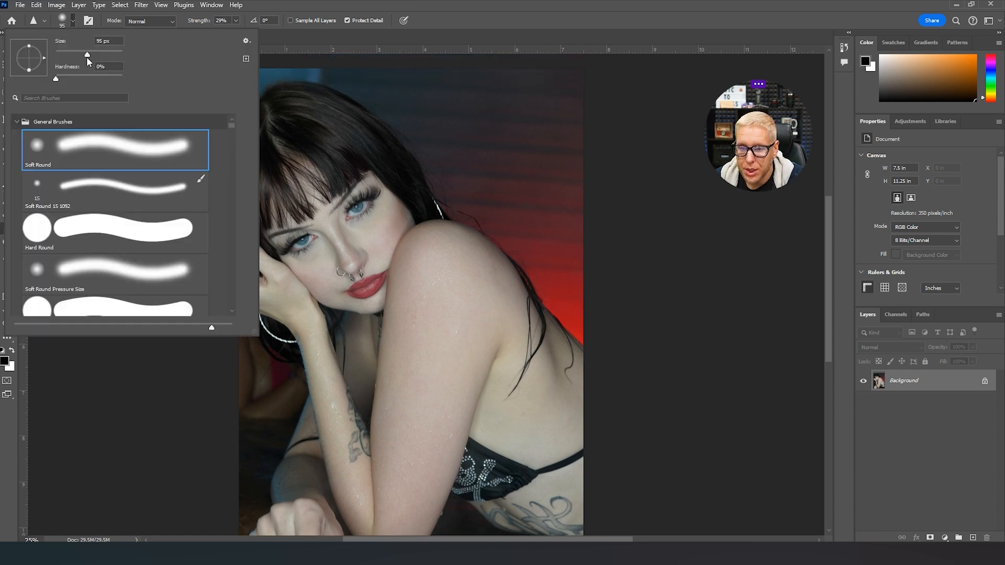
{"action": "left_click", "coordinate": [89, 54]}
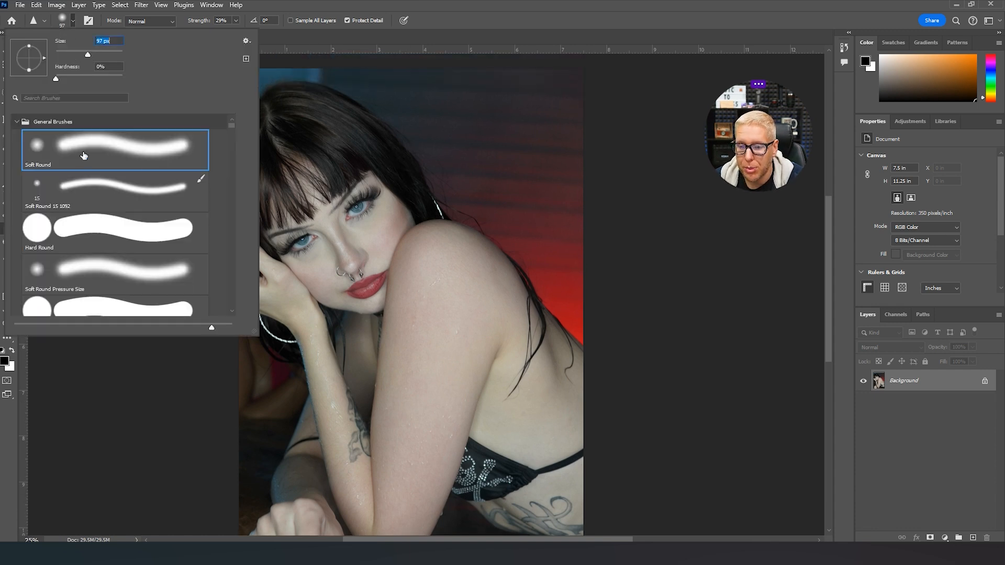
{"action": "left_click", "coordinate": [75, 20]}
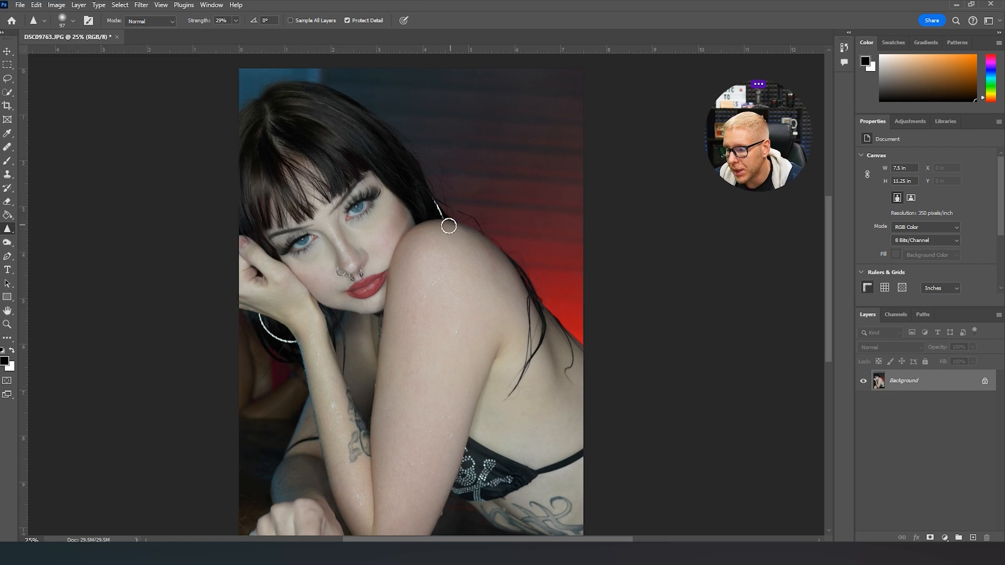
{"action": "scroll", "coordinate": [519, 335], "scroll_direction": "down", "scroll_amount": 2}
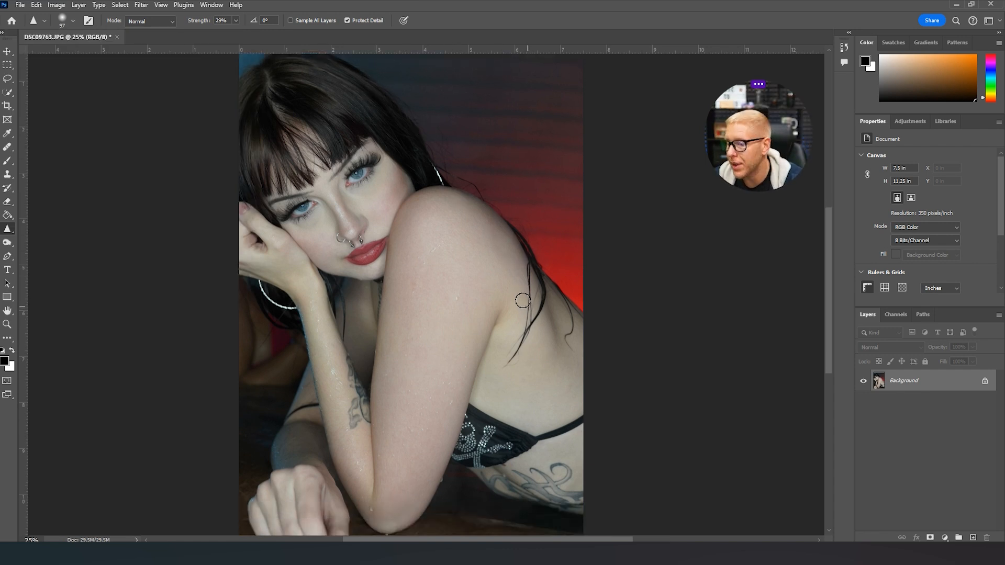
{"action": "scroll", "coordinate": [525, 304], "scroll_direction": "up", "scroll_amount": 1}
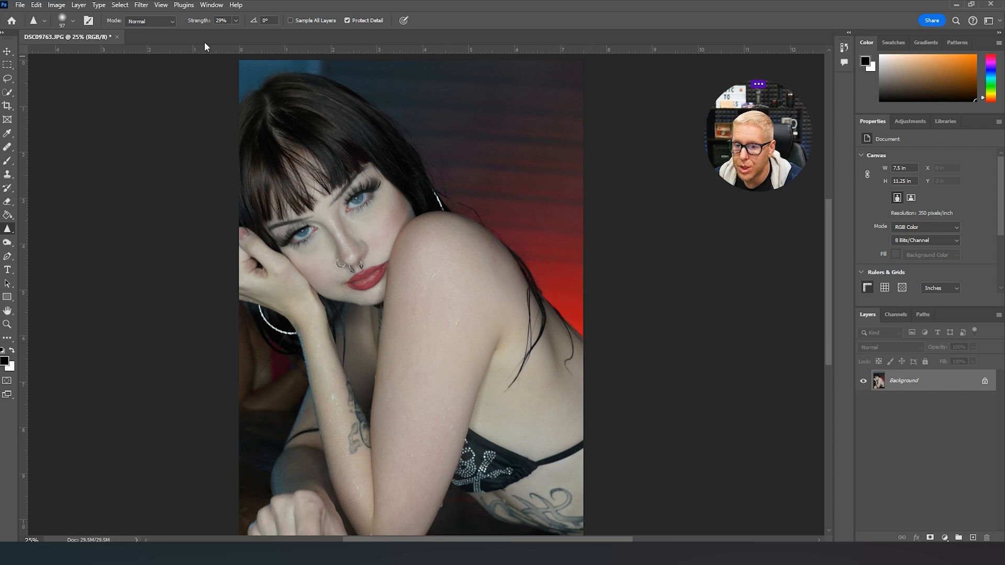
{"action": "left_click", "coordinate": [236, 21]}
{"action": "left_click", "coordinate": [237, 22]}
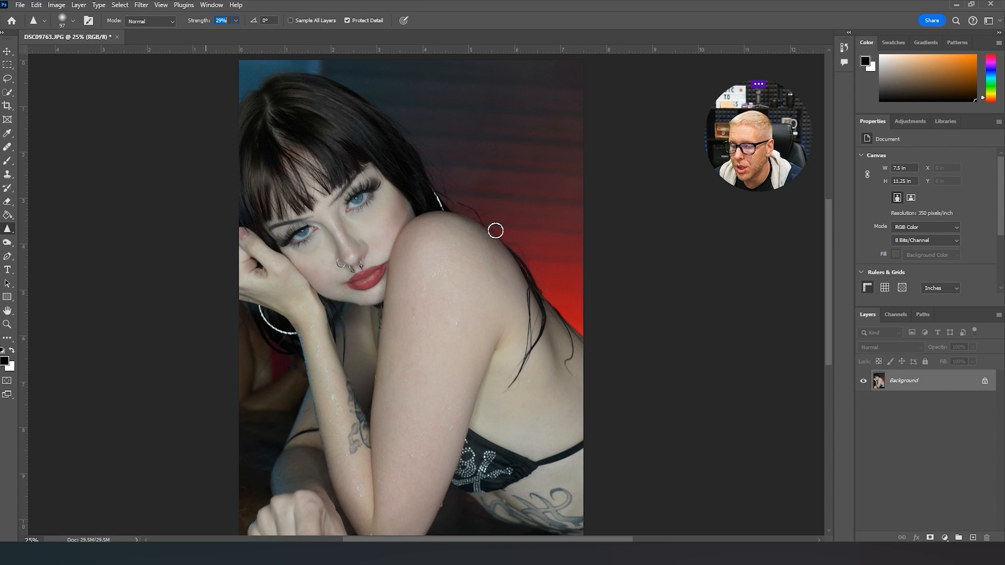
{"action": "left_click_drag", "start_coordinate": [510, 257], "coordinate": [507, 255]}
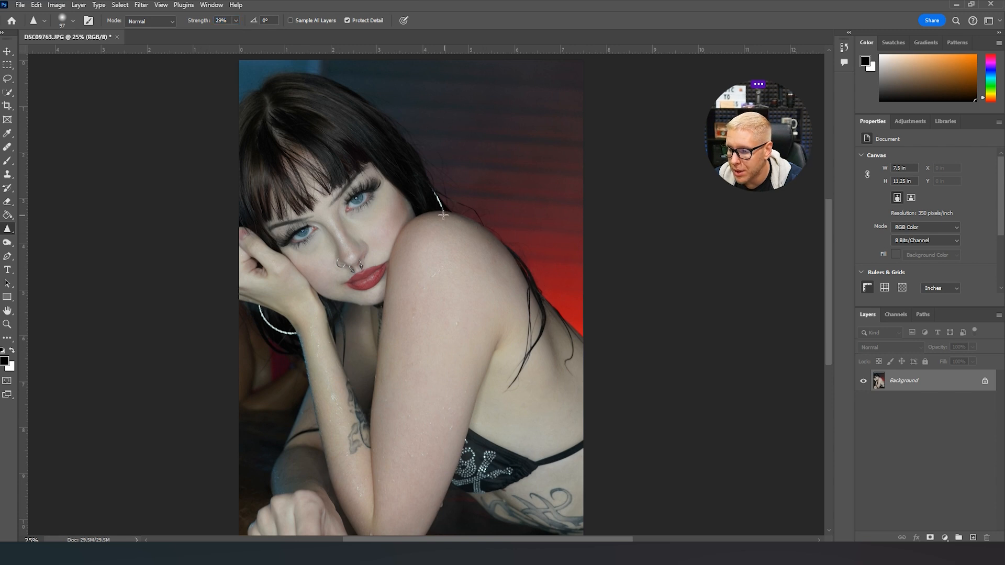
{"action": "left_click_drag", "start_coordinate": [284, 79], "coordinate": [377, 116]}
{"action": "left_click_drag", "start_coordinate": [424, 181], "coordinate": [446, 210]}
{"action": "left_click_drag", "start_coordinate": [284, 123], "coordinate": [337, 183]}
{"action": "left_click_drag", "start_coordinate": [266, 156], "coordinate": [313, 210]}
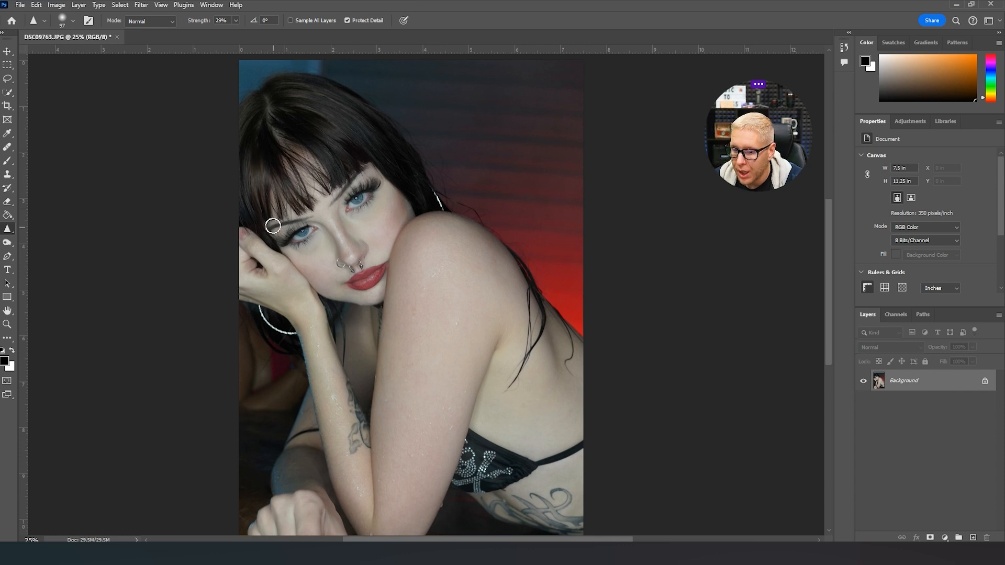
- Sharpen both eyes and the lips using the Sharpen tool with a 39 px brush
{"action": "left_click", "coordinate": [69, 24]}
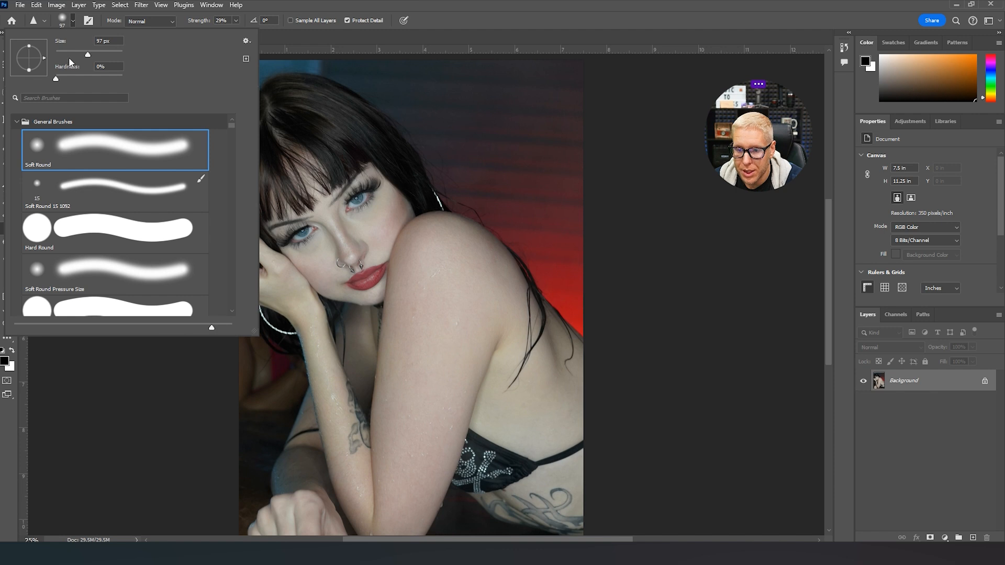
{"action": "left_click_drag", "start_coordinate": [77, 51], "coordinate": [76, 52]}
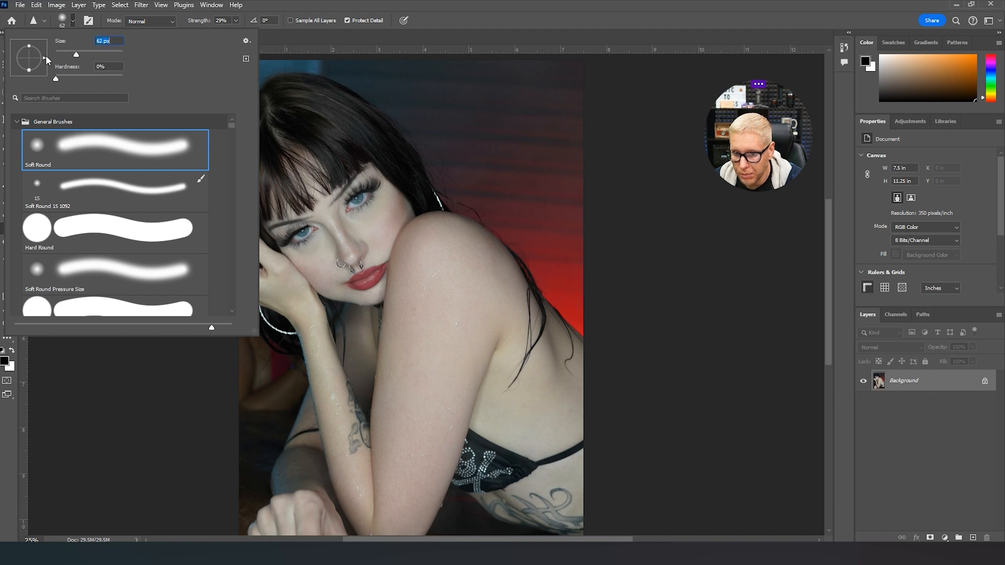
{"action": "left_click", "coordinate": [69, 54]}
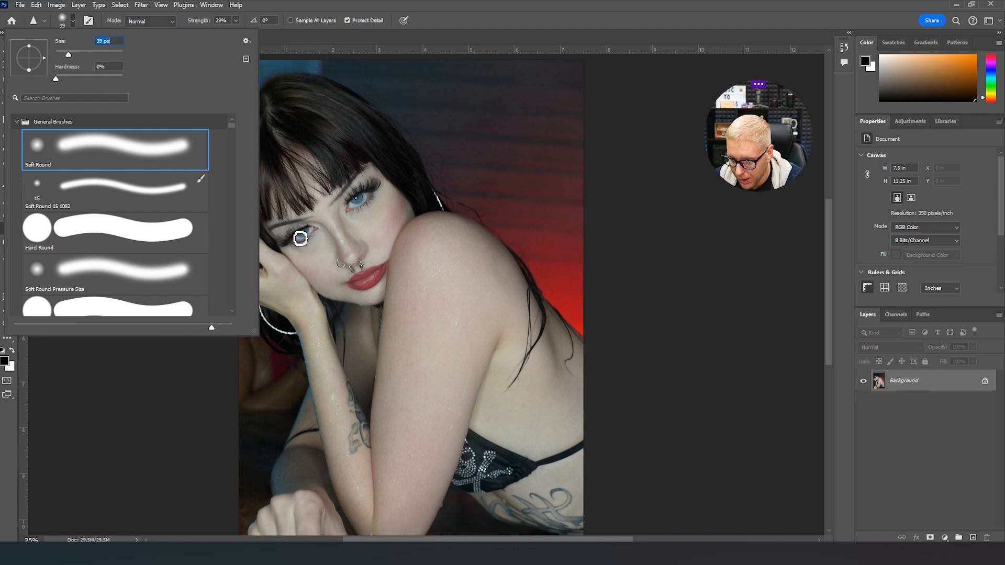
{"action": "left_click", "coordinate": [283, 238]}
{"action": "mouse_move", "coordinate": [291, 237]}
{"action": "left_mouse_down"}
{"action": "mouse_move", "coordinate": [287, 251]}
{"action": "mouse_move", "coordinate": [359, 187]}
{"action": "mouse_move", "coordinate": [379, 183]}
{"action": "mouse_move", "coordinate": [351, 212]}
{"action": "left_mouse_up"}
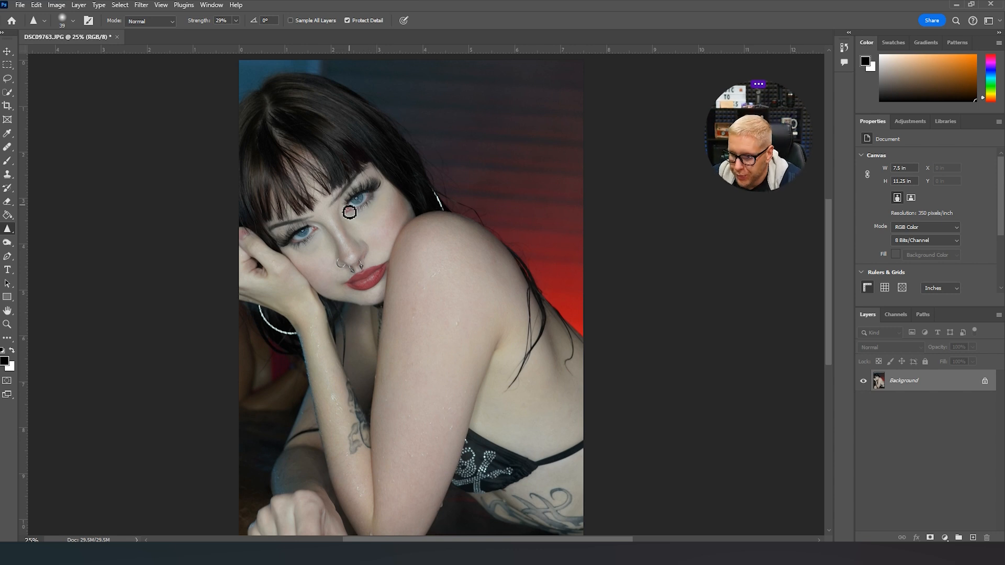
{"action": "left_click_drag", "start_coordinate": [355, 205], "coordinate": [362, 203]}
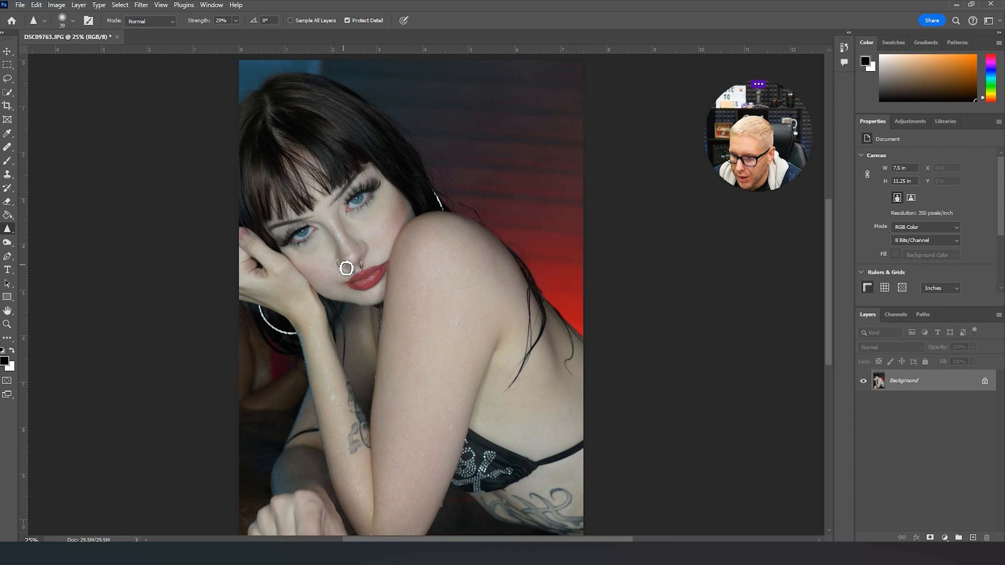
{"action": "mouse_move", "coordinate": [354, 285]}
{"action": "left_mouse_down"}
{"action": "mouse_move", "coordinate": [385, 265]}
{"action": "mouse_move", "coordinate": [354, 287]}
{"action": "mouse_move", "coordinate": [382, 285]}
{"action": "left_mouse_up"}
{"action": "scroll", "coordinate": [498, 415], "scroll_direction": "down", "scroll_amount": 3}
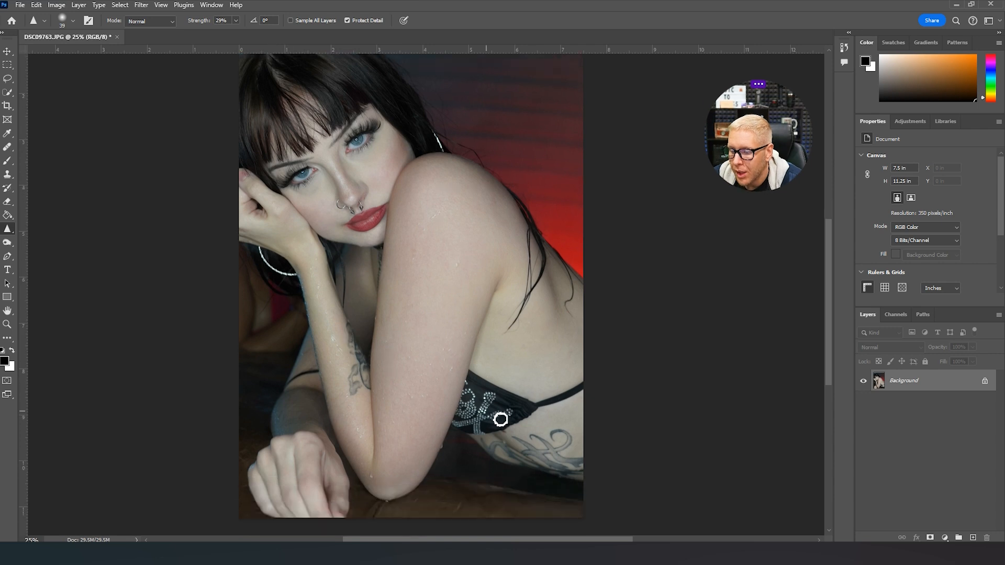
{"action": "scroll", "coordinate": [324, 282], "scroll_direction": "up", "scroll_amount": 3}
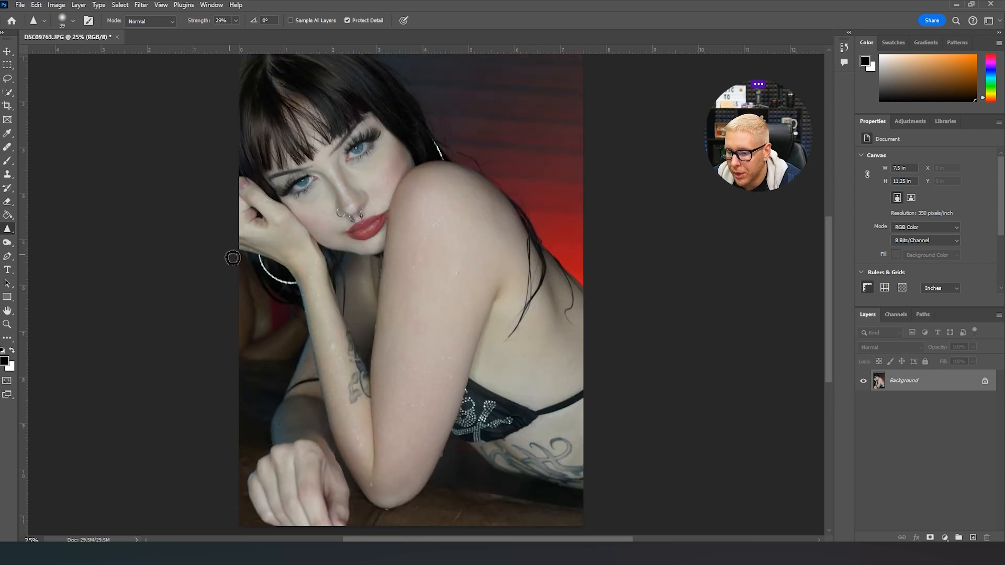
{"action": "scroll", "coordinate": [476, 426], "scroll_direction": "up", "scroll_amount": 2}
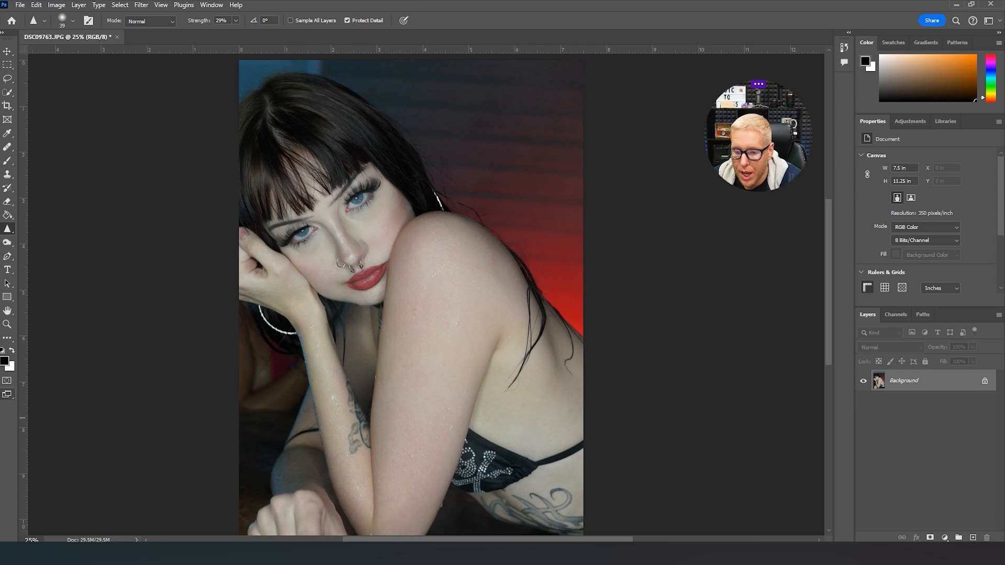
- Set up the Dodge tool for close-up eye work with a 29 px brush and the Highlights range
{"action": "left_click", "coordinate": [6, 329]}
{"action": "left_click", "coordinate": [61, 21]}
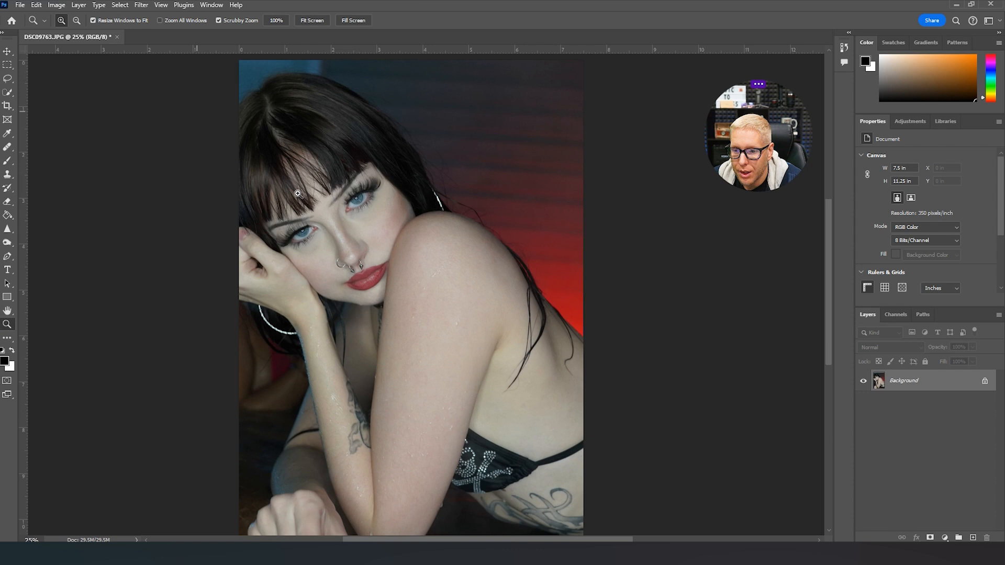
{"action": "left_click", "coordinate": [300, 238]}
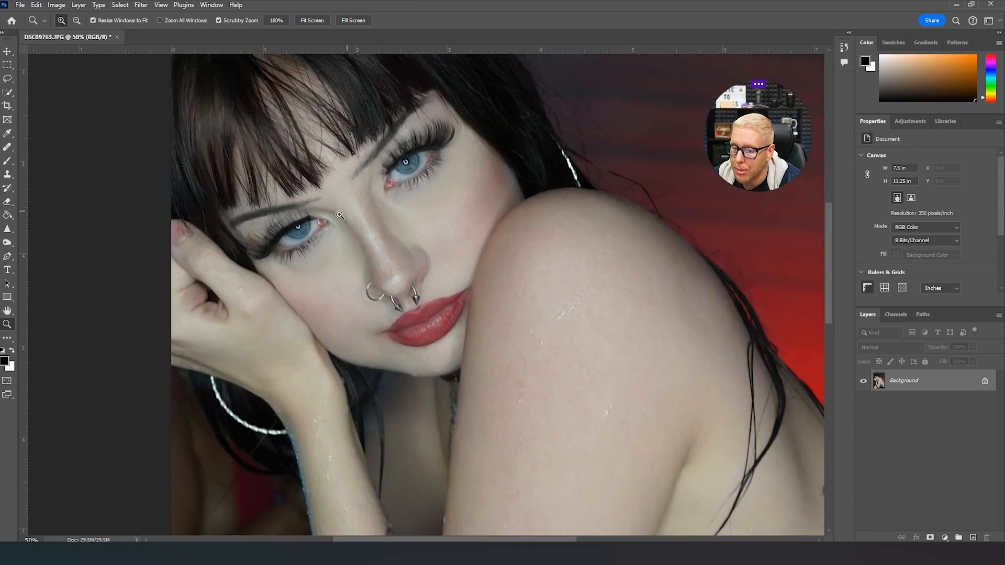
{"action": "left_click", "coordinate": [7, 229]}
{"action": "left_click", "coordinate": [10, 246]}
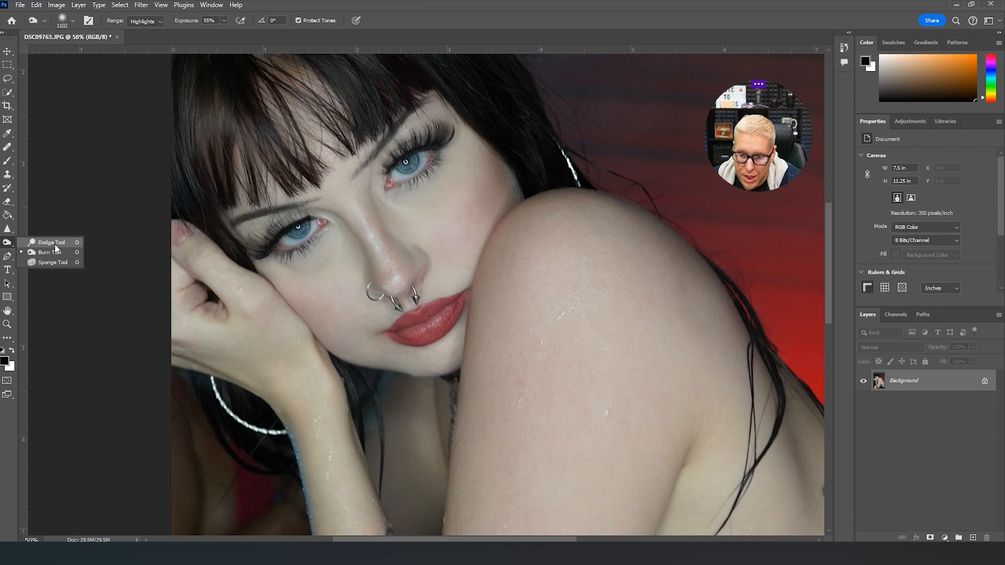
{"action": "left_click", "coordinate": [51, 243]}
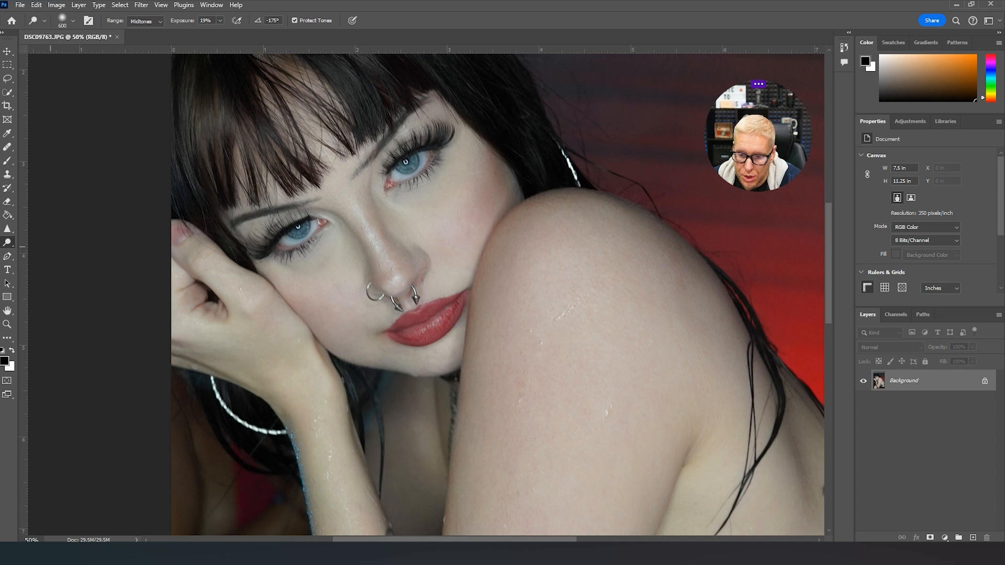
{"action": "left_click", "coordinate": [72, 21]}
{"action": "left_click_drag", "start_coordinate": [73, 54], "coordinate": [65, 54]}
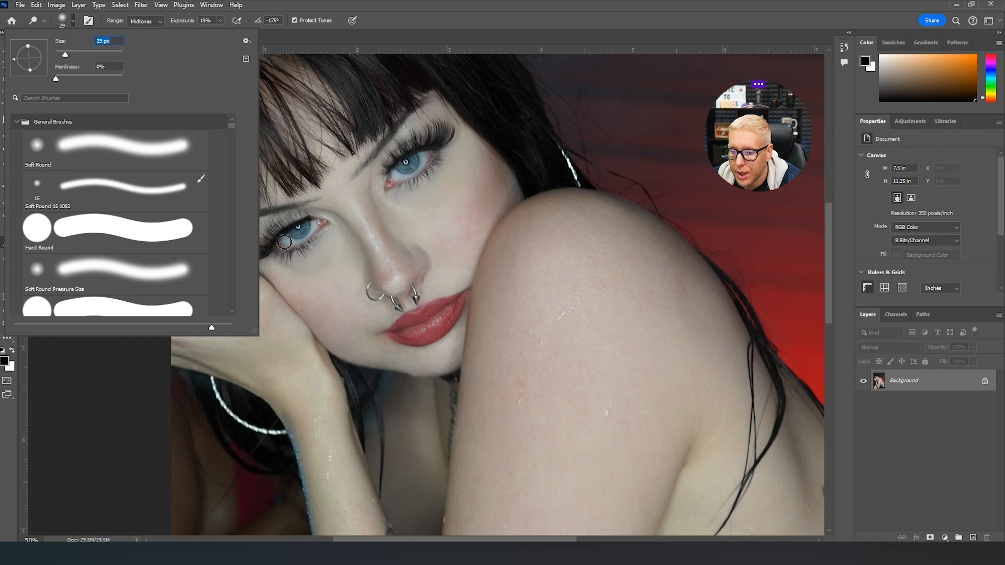
{"action": "left_click", "coordinate": [156, 20]}
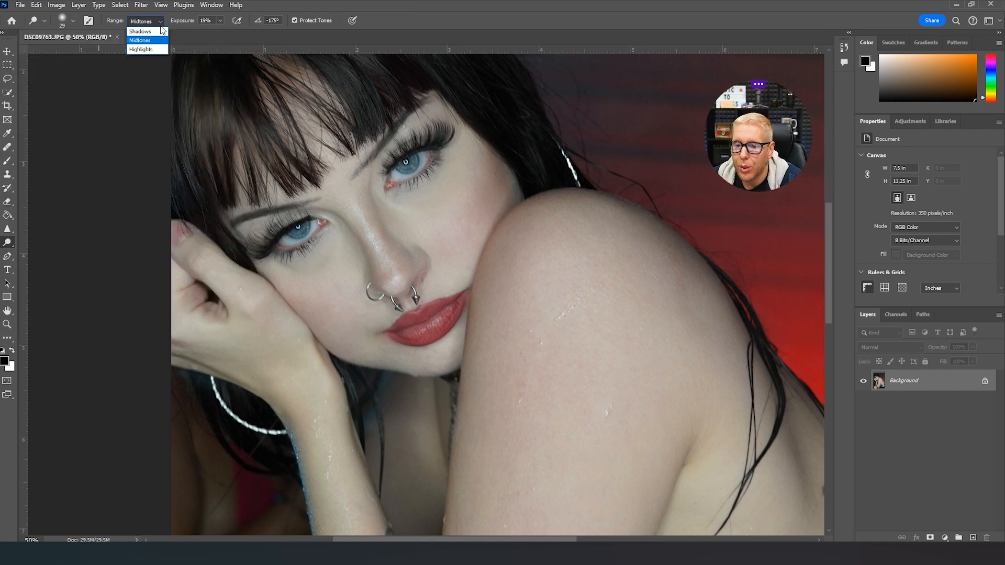
{"action": "left_click", "coordinate": [150, 52]}
- Try to lighten the eye nearer the hand with the Dodge tool at 65% and 47% exposure
{"action": "left_click", "coordinate": [221, 20]}
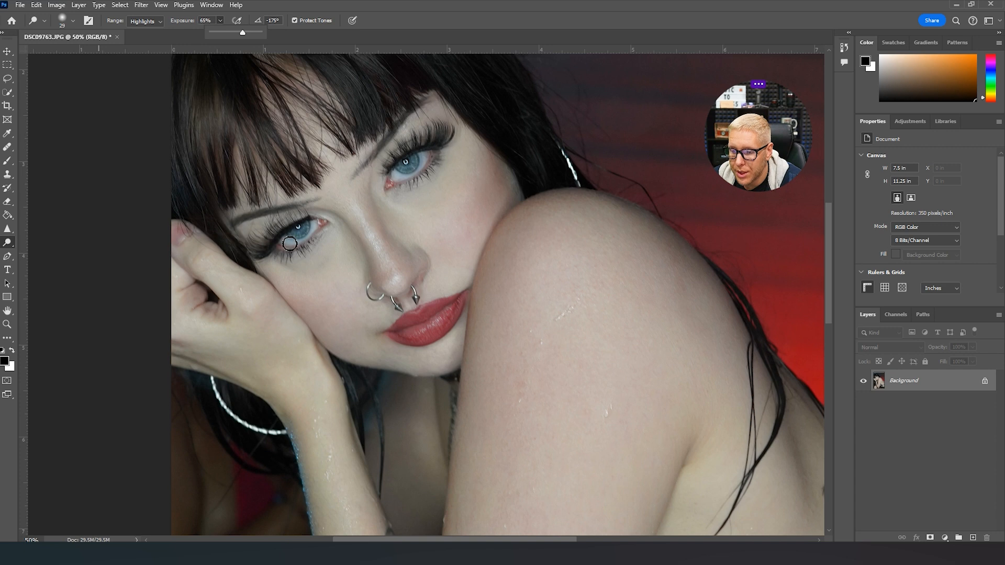
{"action": "left_click_drag", "start_coordinate": [287, 243], "coordinate": [297, 239]}
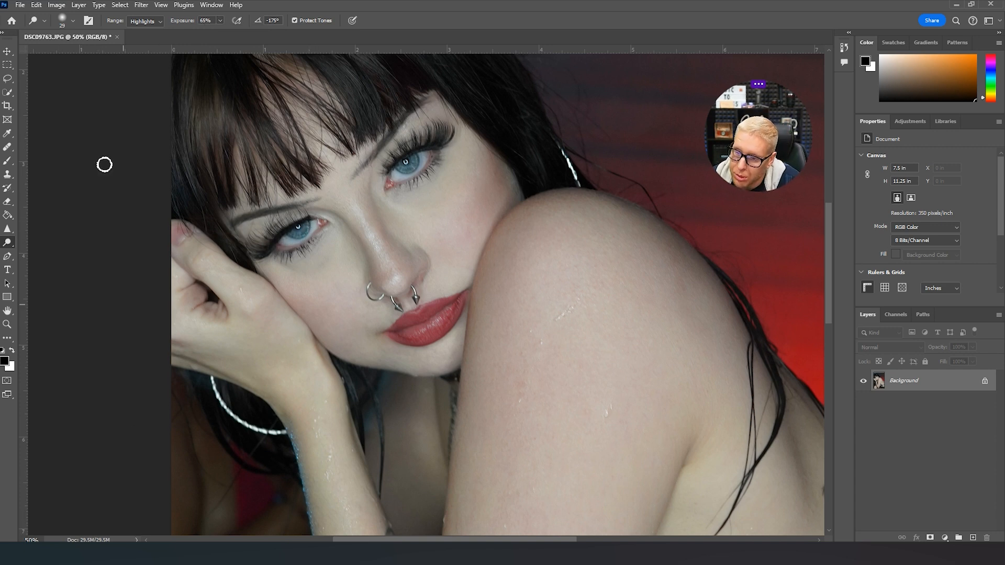
{"action": "left_click", "coordinate": [218, 21]}
{"action": "left_click_drag", "start_coordinate": [218, 35], "coordinate": [211, 33]}
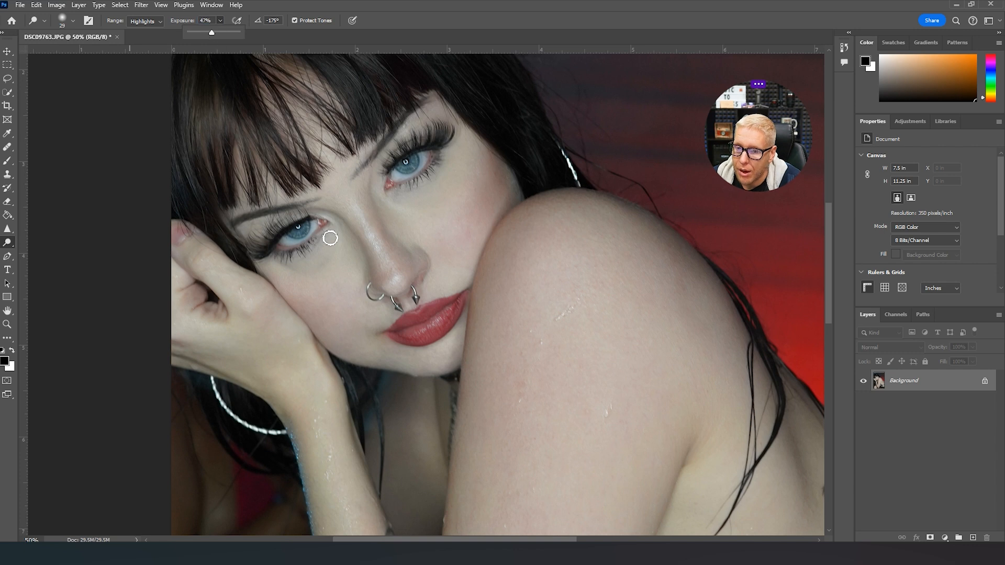
{"action": "left_click", "coordinate": [289, 242]}
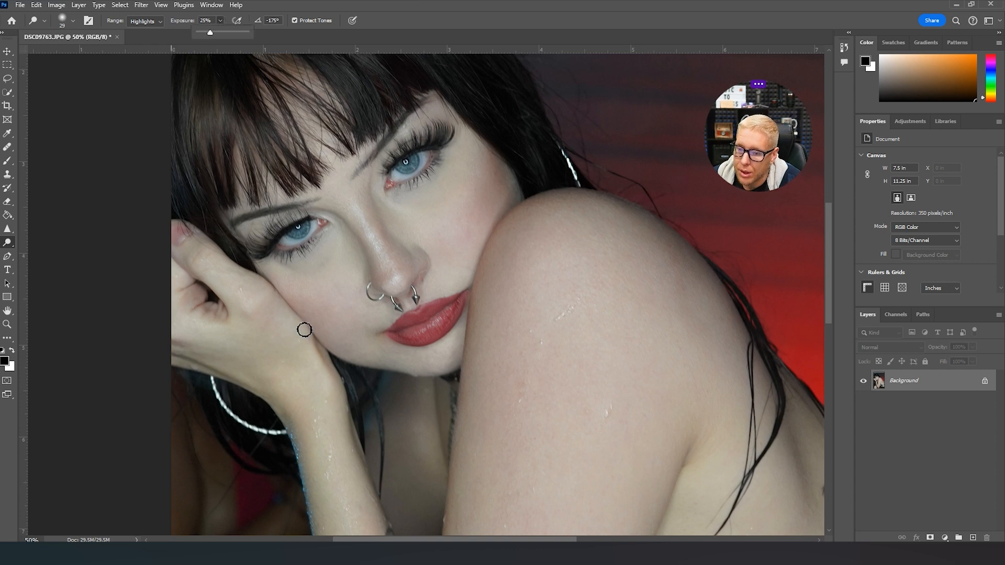
- Lighten the irises and whites of both eyes with the Dodge tool at 25% exposure
{"action": "left_click", "coordinate": [281, 242]}
{"action": "mouse_move", "coordinate": [312, 233]}
{"action": "left_mouse_down"}
{"action": "mouse_move", "coordinate": [289, 237]}
{"action": "mouse_move", "coordinate": [303, 224]}
{"action": "left_mouse_up"}
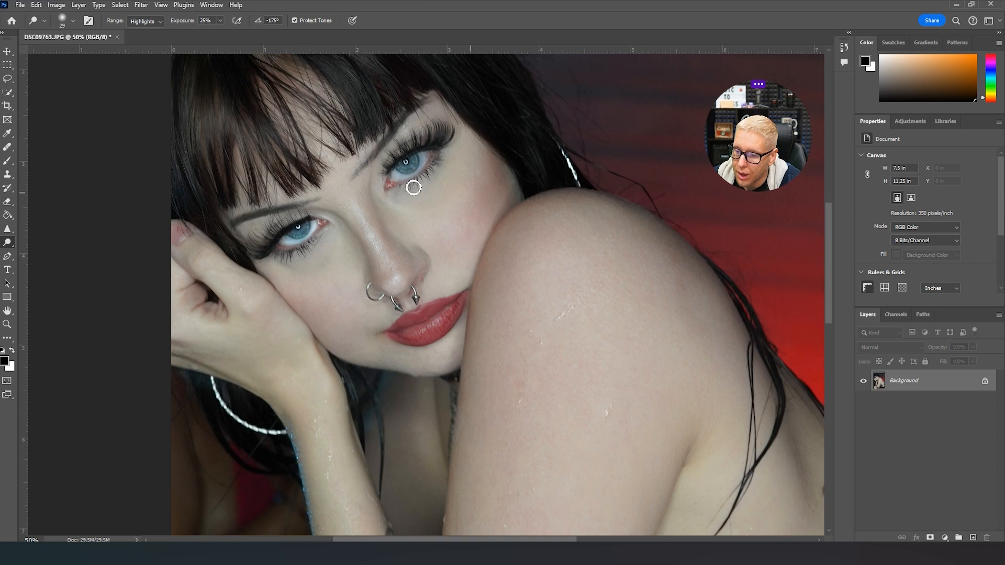
{"action": "mouse_move", "coordinate": [404, 180]}
{"action": "left_mouse_down"}
{"action": "mouse_move", "coordinate": [395, 180]}
{"action": "mouse_move", "coordinate": [431, 155]}
{"action": "mouse_move", "coordinate": [397, 171]}
{"action": "mouse_move", "coordinate": [408, 162]}
{"action": "left_mouse_up"}
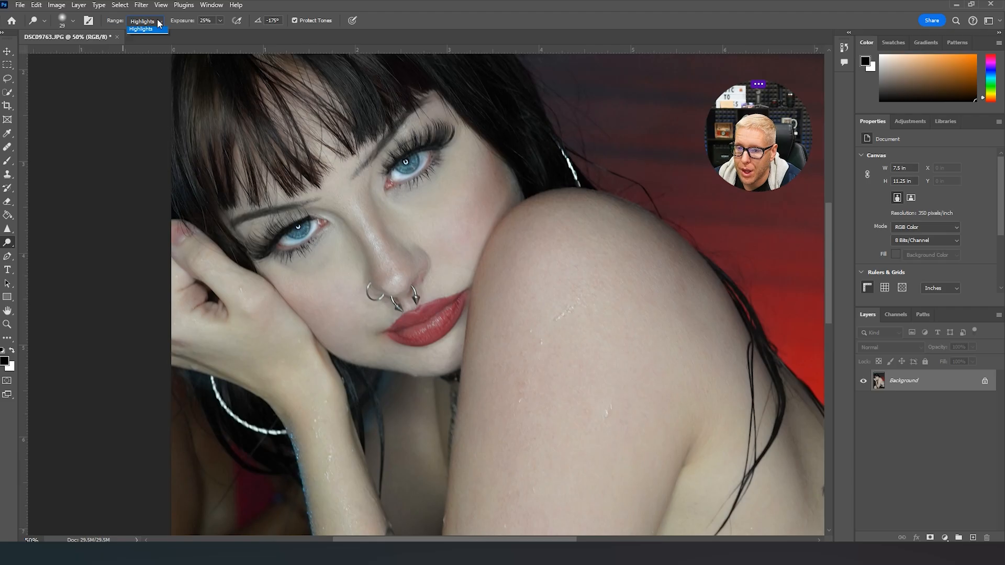
- Set the Dodge tool to the Shadows range with an 880 px brush
{"action": "left_click", "coordinate": [159, 22]}
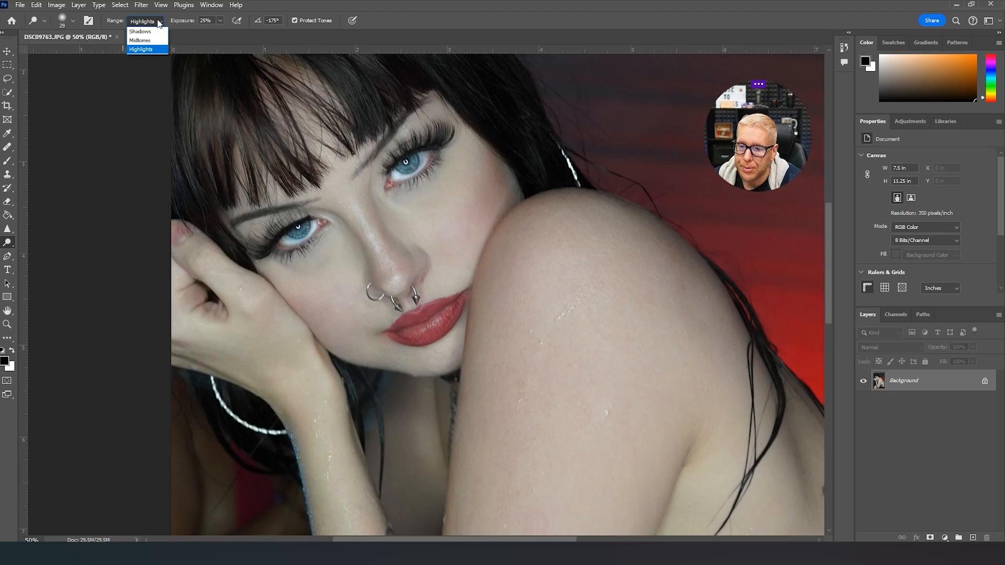
{"action": "left_click", "coordinate": [140, 32]}
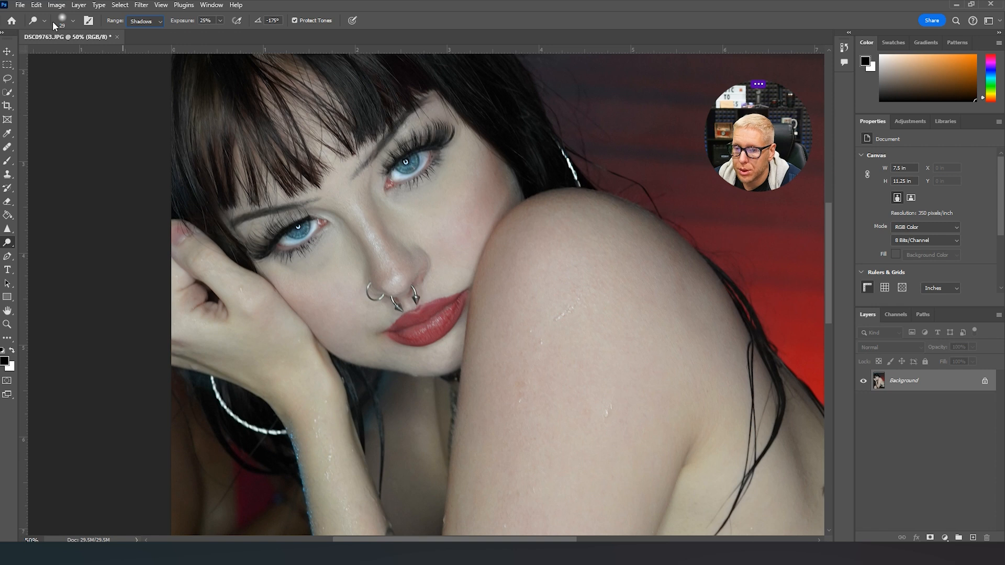
{"action": "left_click", "coordinate": [68, 21]}
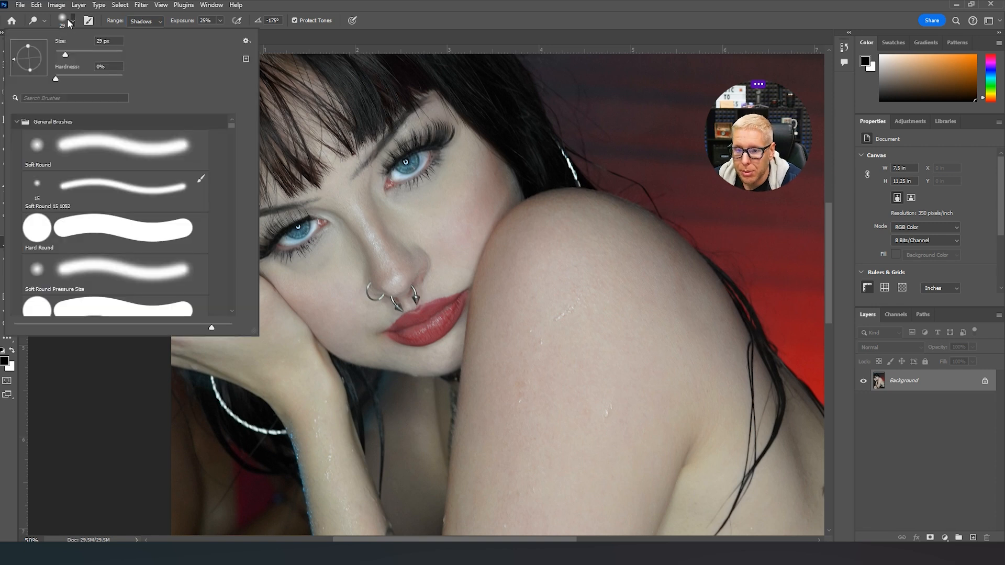
{"action": "left_click", "coordinate": [115, 55]}
{"action": "left_click", "coordinate": [98, 41]}
{"action": "type", "text": "880"}
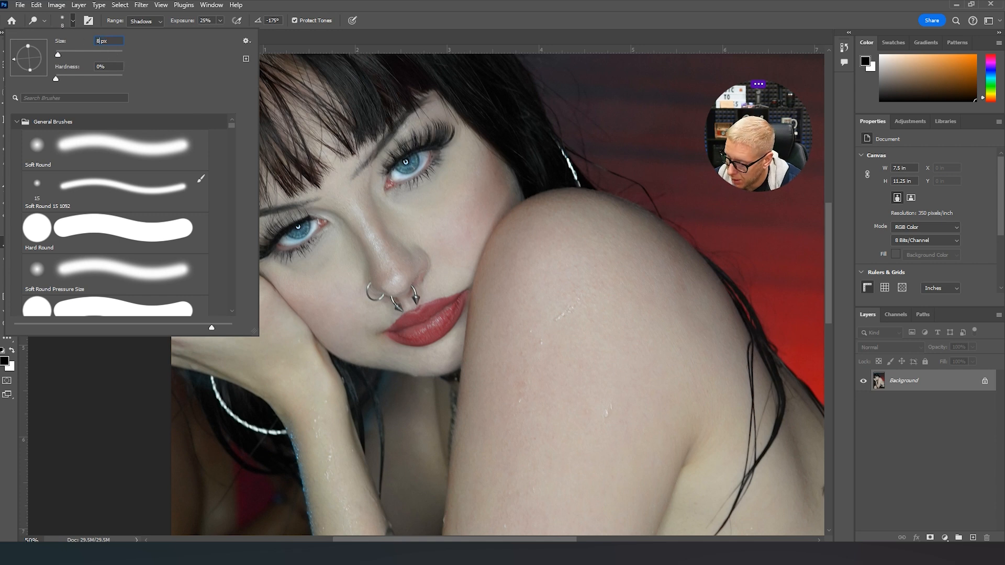
{"action": "key", "text": "Return"}
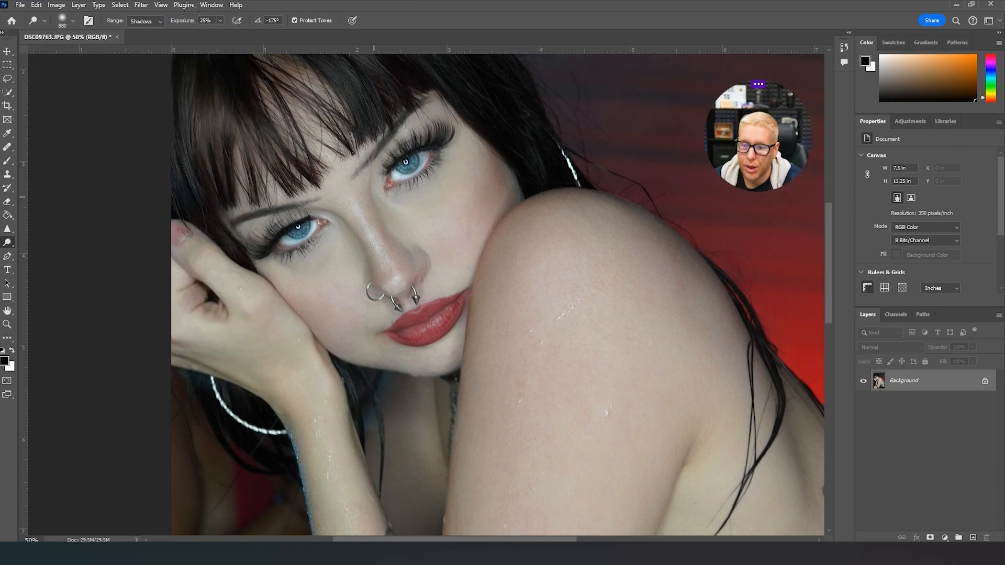
- Try to lighten the shadows on the face with the Dodge tool at 79% exposure
{"action": "left_click", "coordinate": [7, 324]}
{"action": "left_click", "coordinate": [76, 20]}
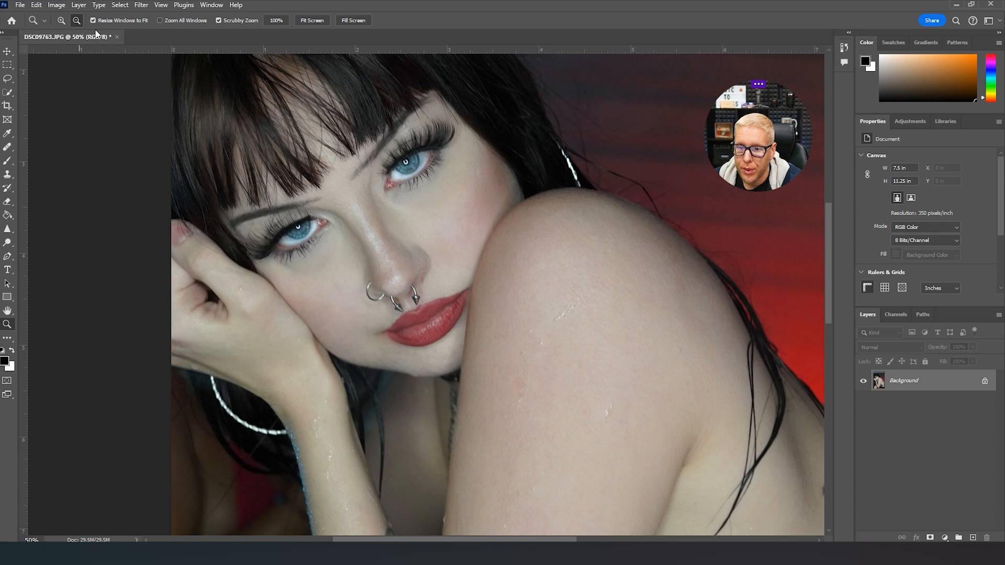
{"action": "left_click", "coordinate": [491, 238]}
{"action": "left_click", "coordinate": [401, 235]}
{"action": "left_click", "coordinate": [385, 223]}
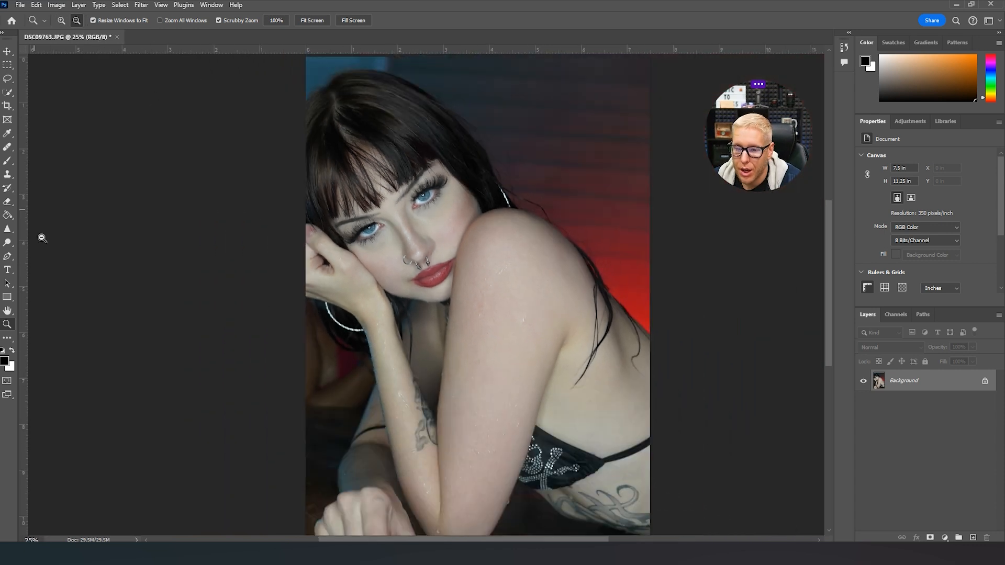
{"action": "left_click", "coordinate": [7, 244]}
{"action": "right_click", "coordinate": [7, 244]}
{"action": "left_click", "coordinate": [36, 240]}
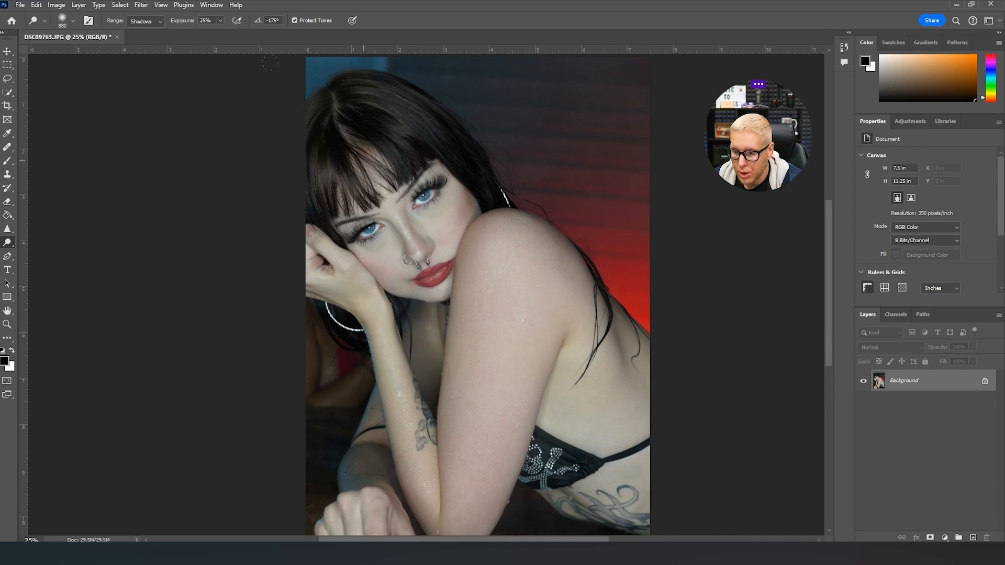
{"action": "left_click", "coordinate": [220, 21]}
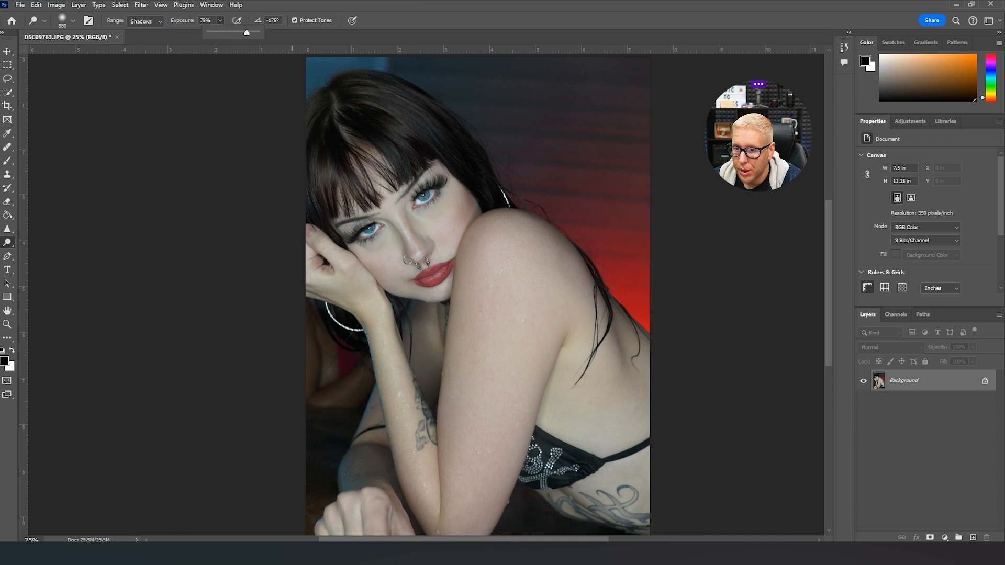
{"action": "left_click_drag", "start_coordinate": [345, 168], "coordinate": [364, 207]}
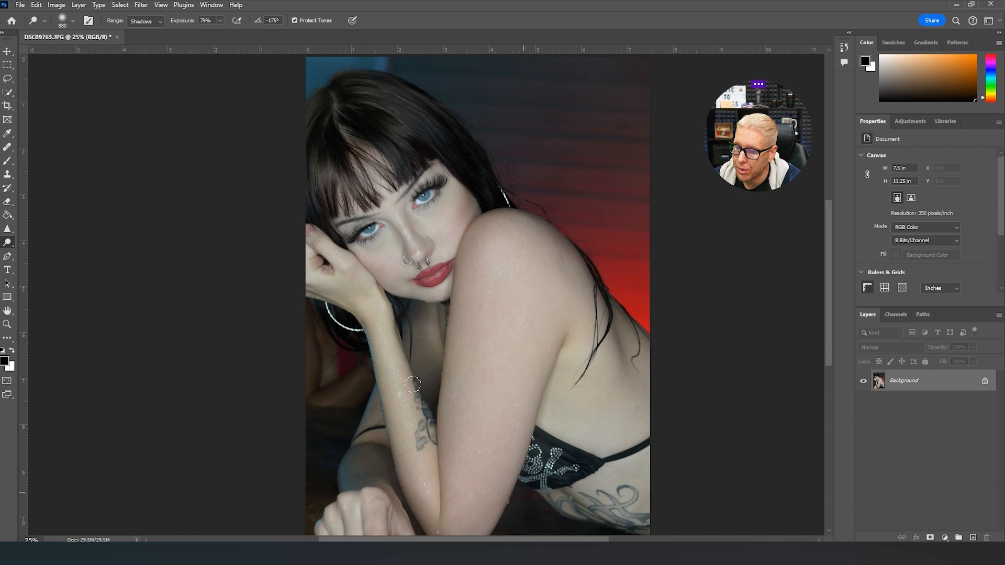
{"action": "key", "text": "ctrl+z"}
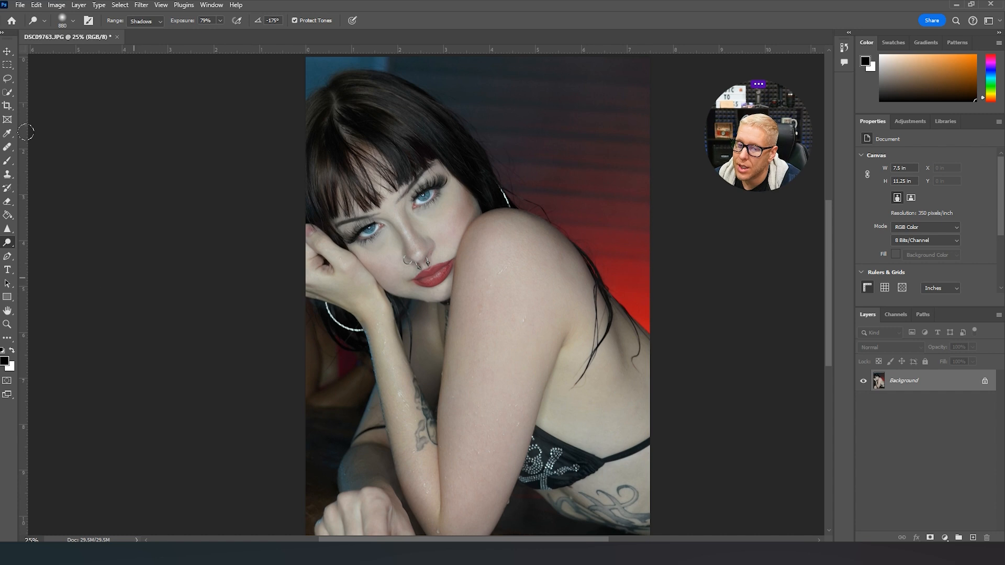
- Try to lighten the midtones of the face with the Dodge tool at 79% exposure
{"action": "left_click", "coordinate": [160, 21]}
{"action": "left_click", "coordinate": [142, 41]}
{"action": "left_click", "coordinate": [436, 193]}
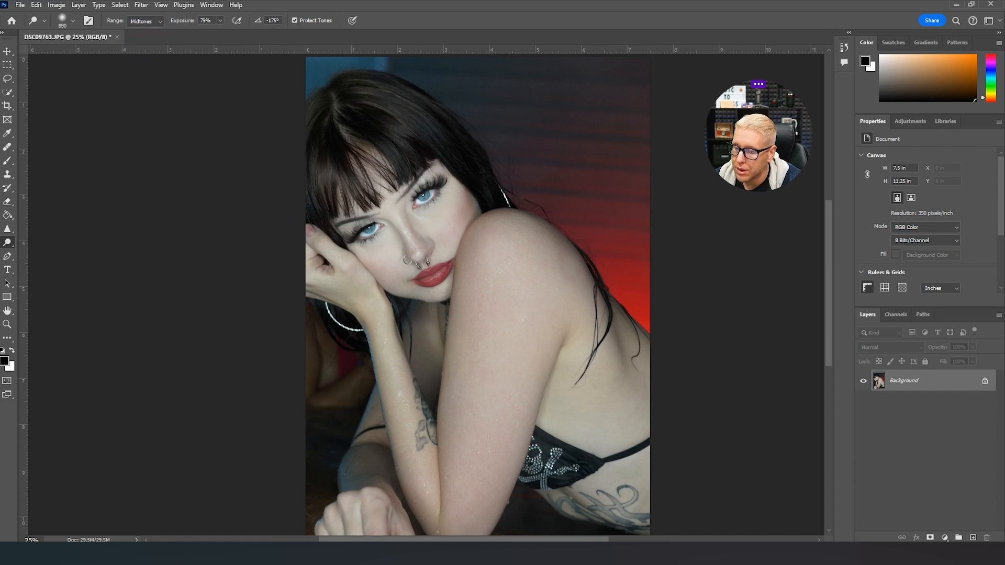
{"action": "key", "text": "ctrl+z"}
{"action": "key", "text": "ctrl+z"}
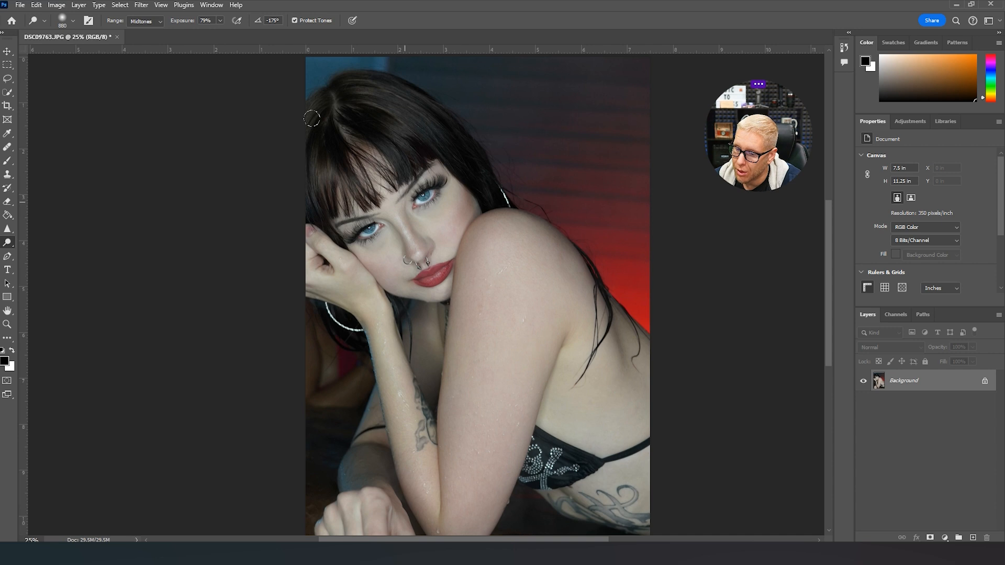
{"action": "key", "text": "ctrl+shift+z"}
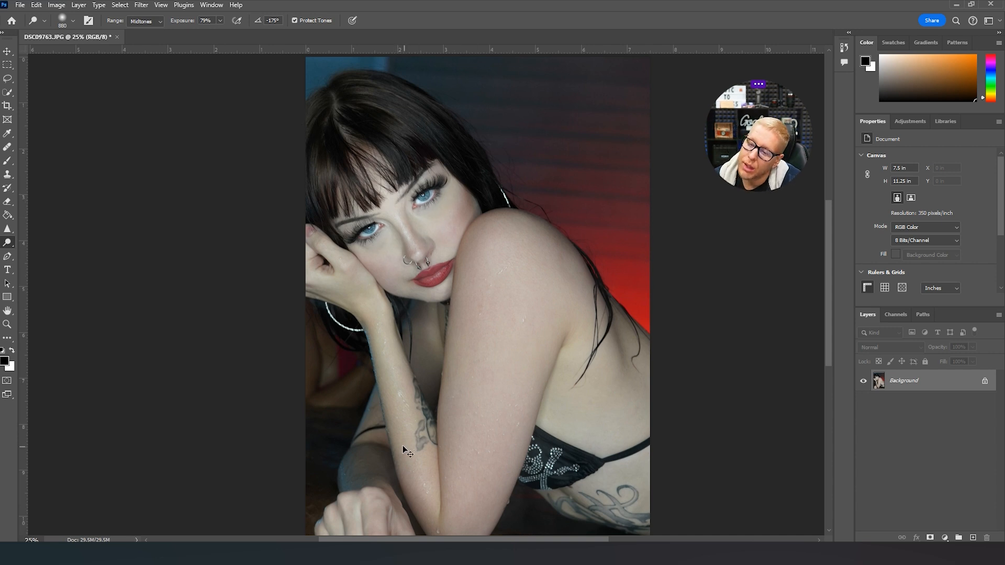
{"action": "key", "text": "ctrl+z"}
- Try to lighten the highlights of the face with the Dodge tool at 79% and 29% exposure
{"action": "left_click", "coordinate": [145, 20]}
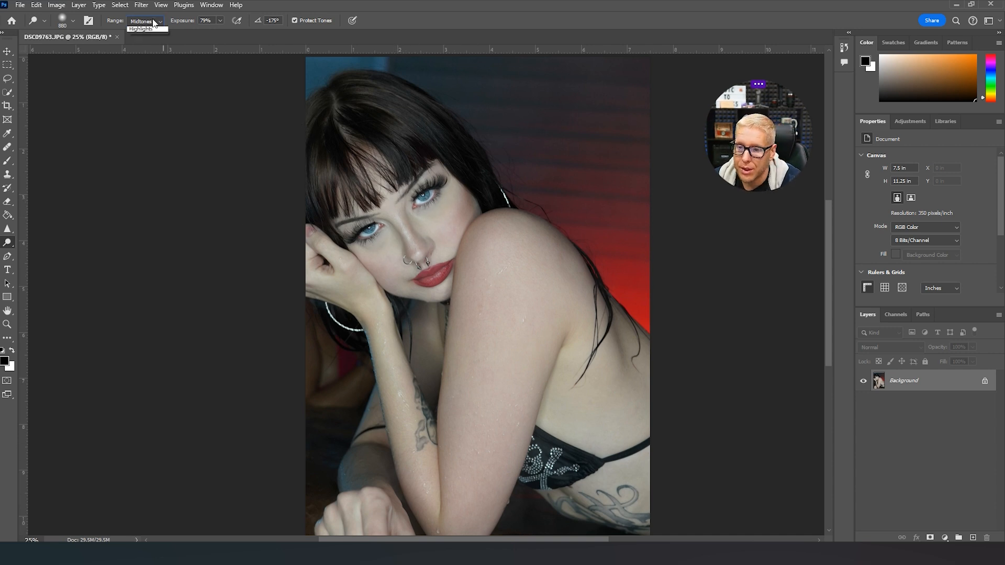
{"action": "left_click", "coordinate": [143, 50]}
{"action": "left_click", "coordinate": [399, 225]}
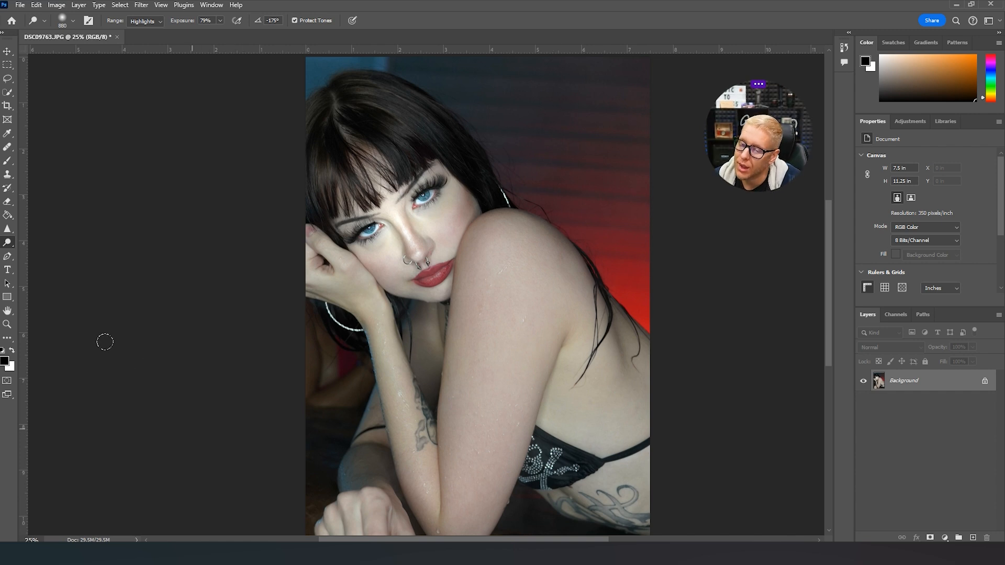
{"action": "key", "text": "ctrl+z"}
{"action": "left_click", "coordinate": [219, 20]}
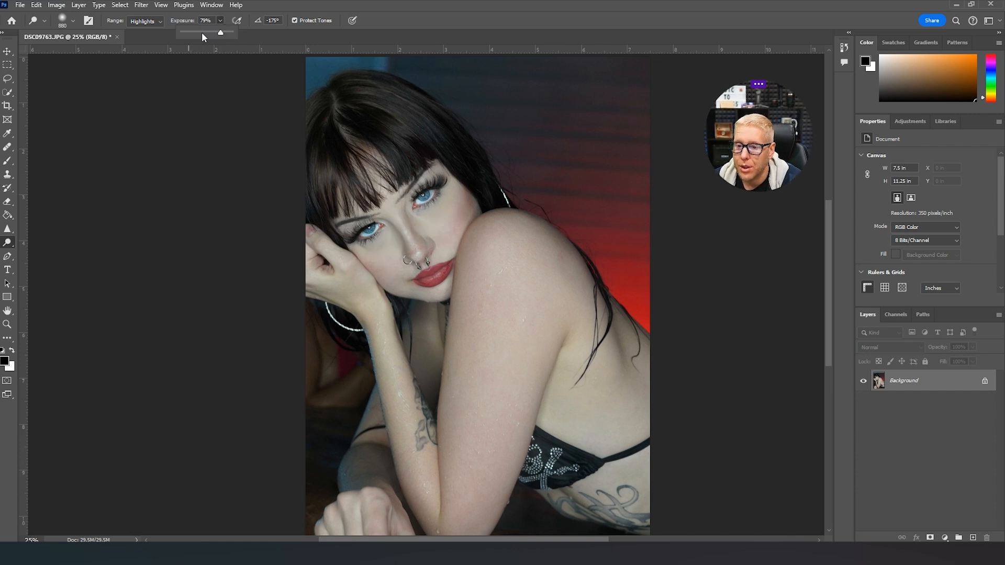
{"action": "left_click", "coordinate": [407, 225]}
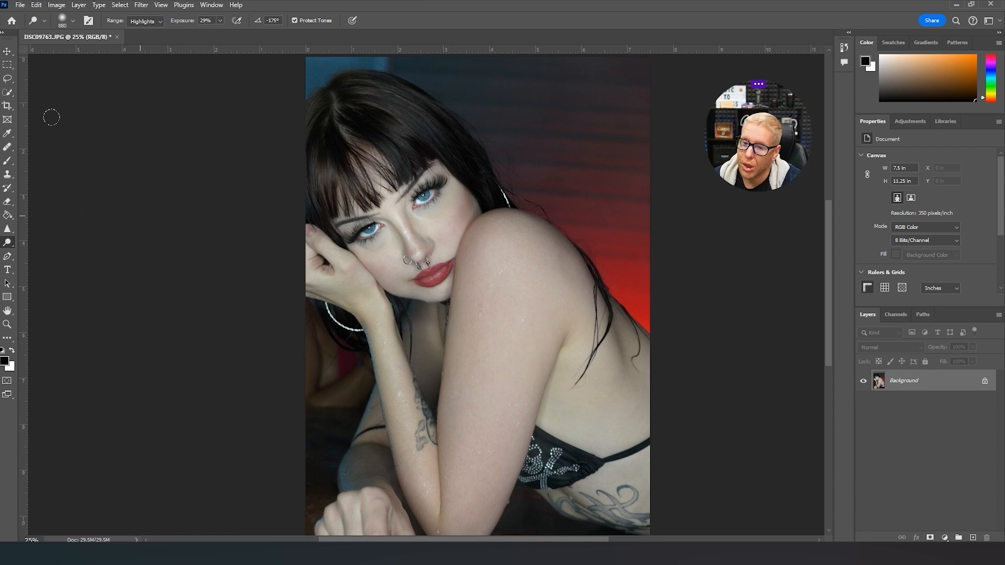
{"action": "key", "text": "ctrl+z"}
- Try the Dodge tool's Midtones and Shadows ranges at 29% exposure
{"action": "left_click", "coordinate": [159, 20]}
{"action": "left_click", "coordinate": [157, 38]}
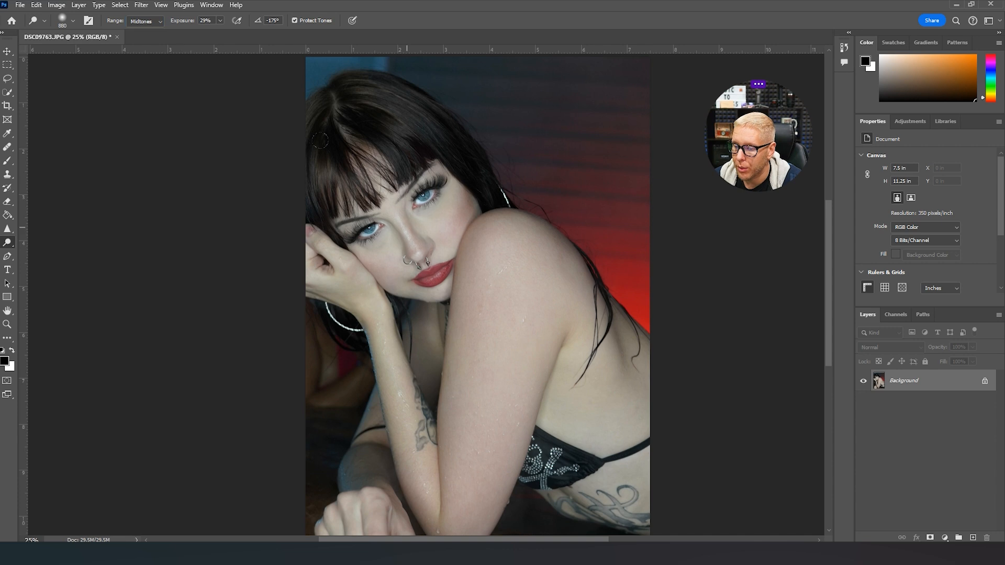
{"action": "left_click", "coordinate": [139, 24]}
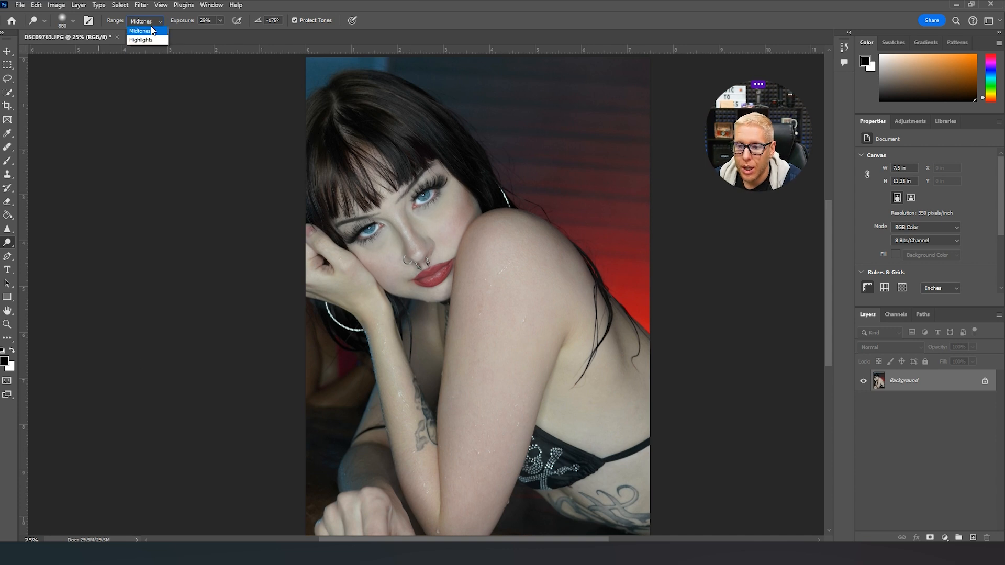
{"action": "left_click", "coordinate": [141, 30]}
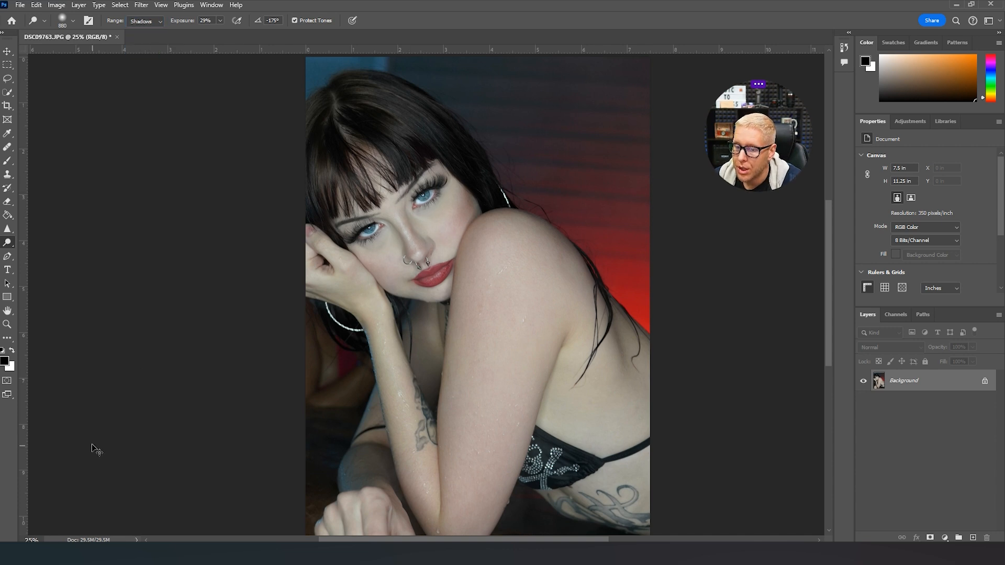
- Switch to the Burn tool and set its exposure to 76% with the Highlights range
{"action": "right_click", "coordinate": [10, 244]}
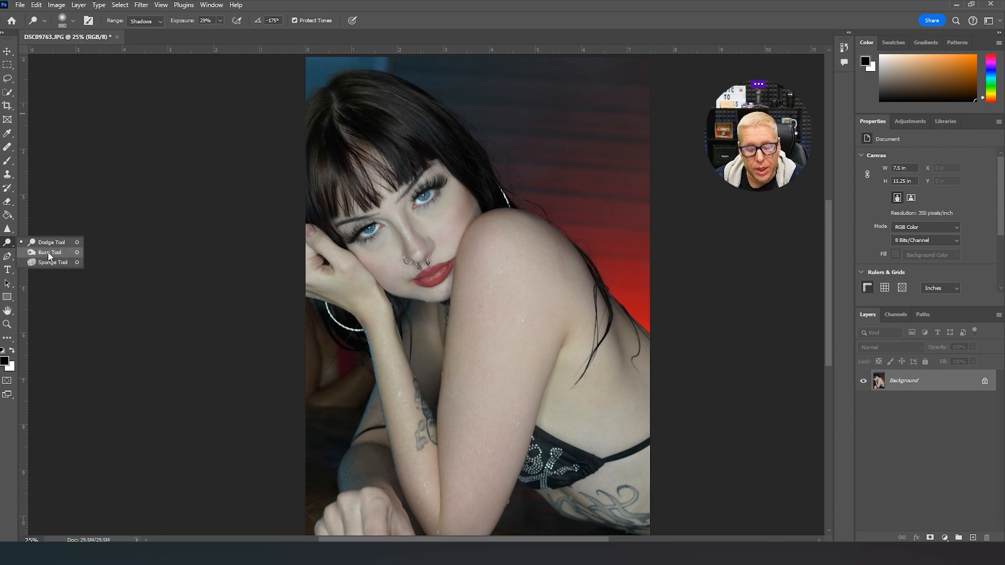
{"action": "left_click", "coordinate": [49, 253]}
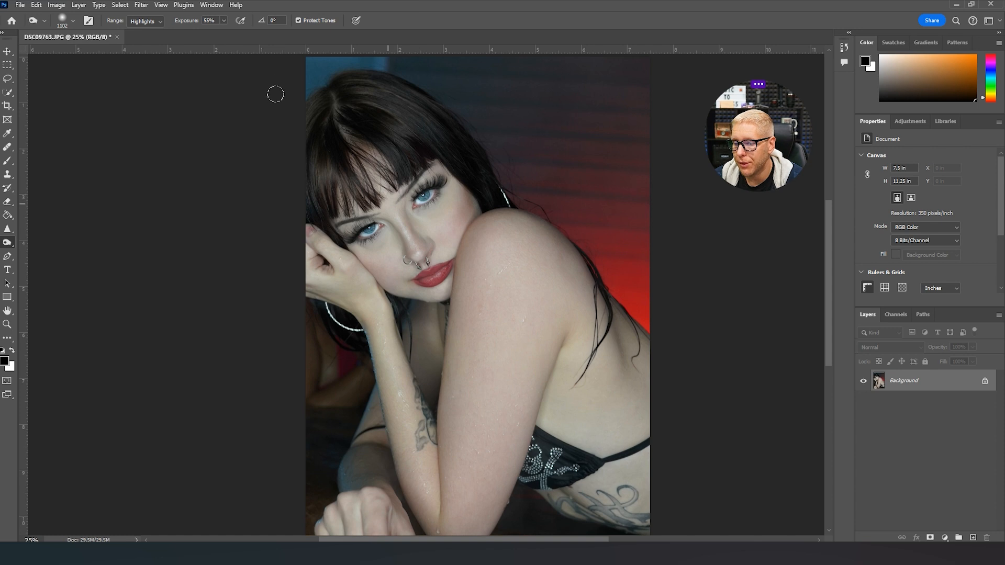
{"action": "left_click_drag", "start_coordinate": [224, 33], "coordinate": [236, 31]}
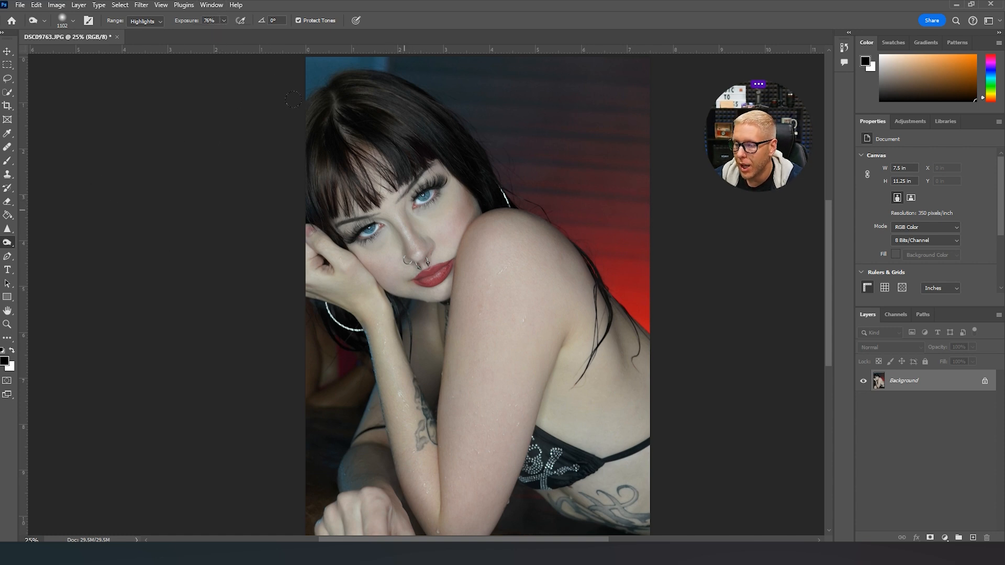
- Try the Burn tool's Midtones range, ending with the Shadows range at 23% exposure
{"action": "left_click", "coordinate": [149, 21]}
{"action": "left_click", "coordinate": [151, 42]}
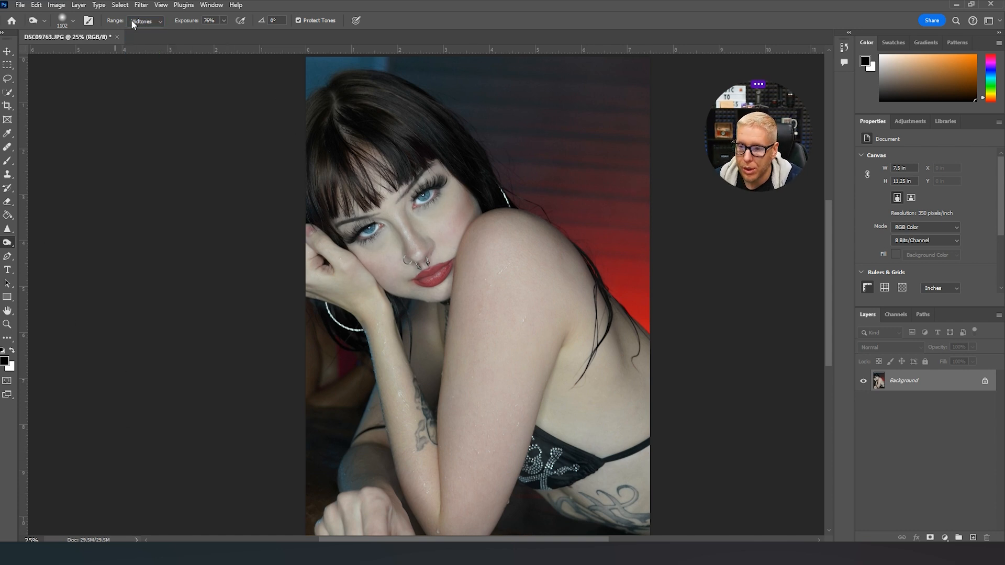
{"action": "left_click", "coordinate": [152, 31]}
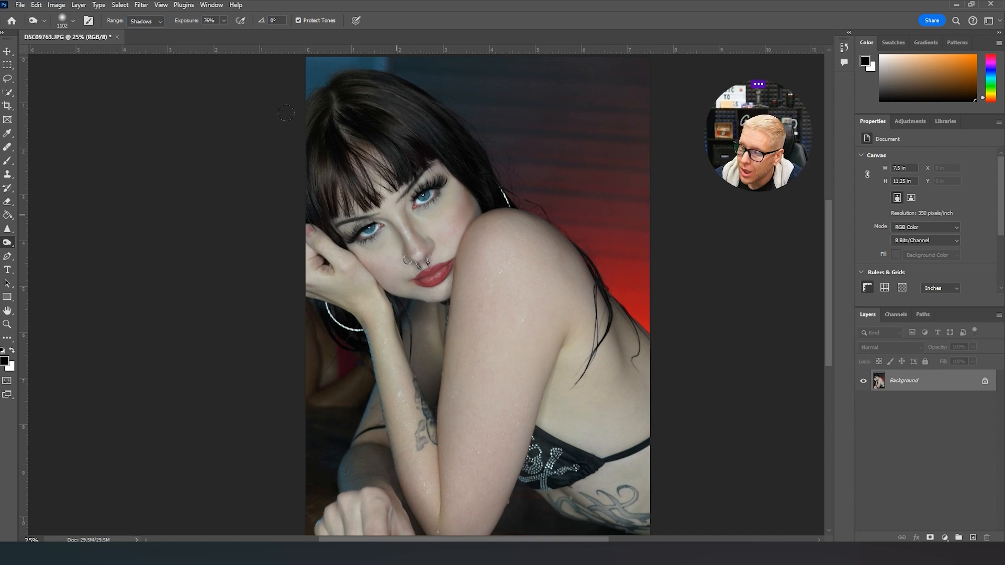
{"action": "left_click", "coordinate": [223, 20]}
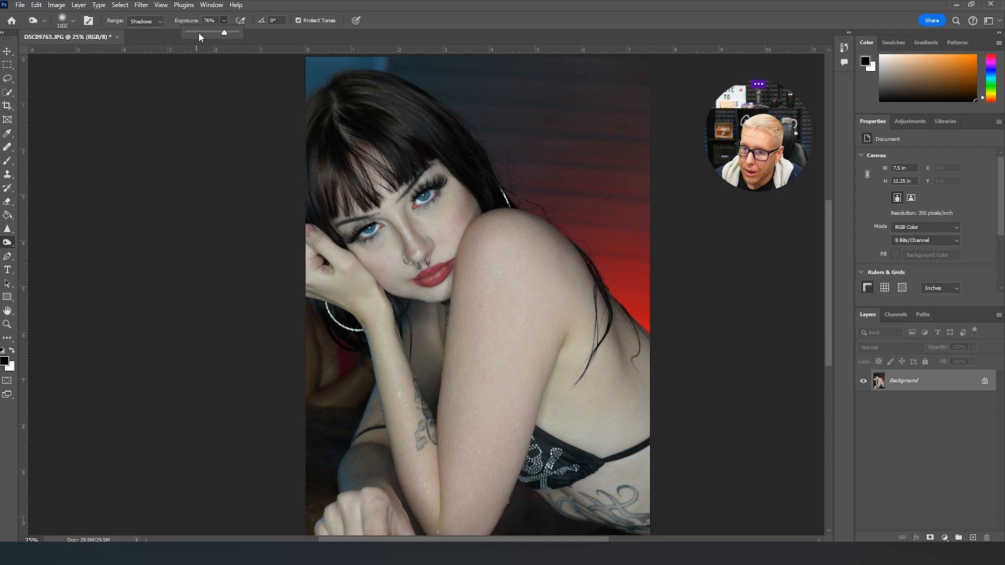
{"action": "left_click", "coordinate": [199, 32]}
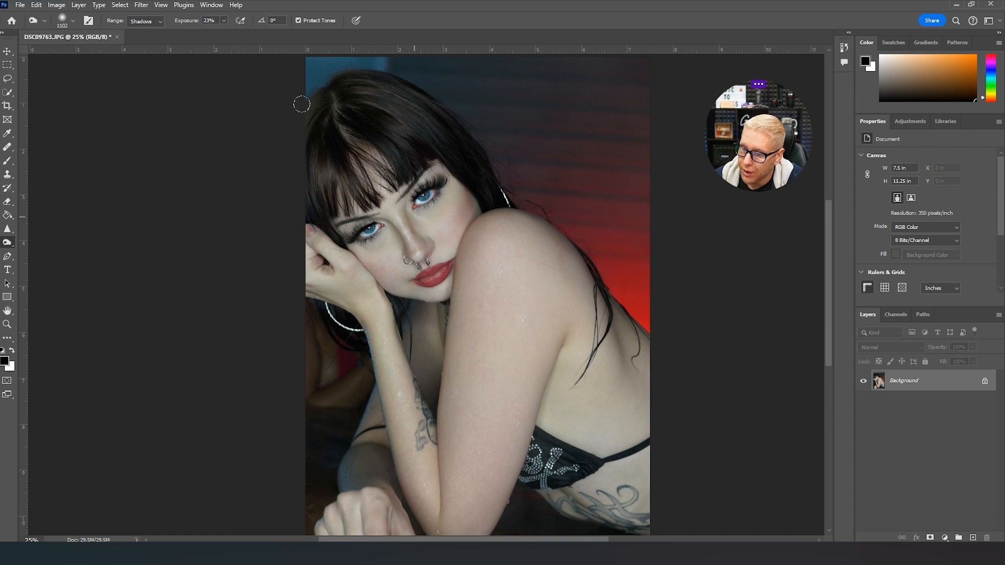
{"action": "scroll", "coordinate": [127, 212], "scroll_direction": "down", "scroll_amount": 2}
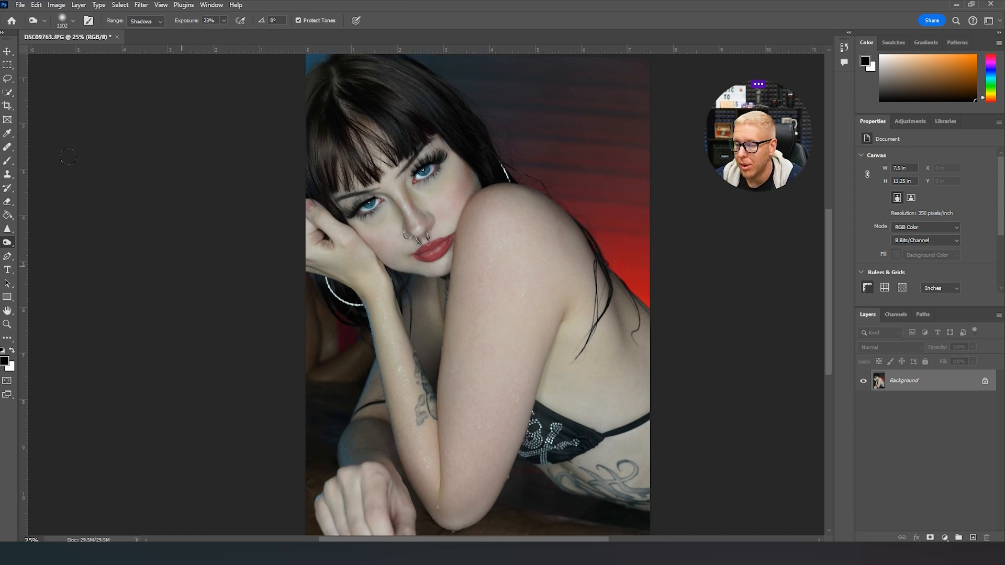
{"action": "scroll", "coordinate": [36, 232], "scroll_direction": "down", "scroll_amount": 4}
{"action": "scroll", "coordinate": [63, 244], "scroll_direction": "up", "scroll_amount": 6}
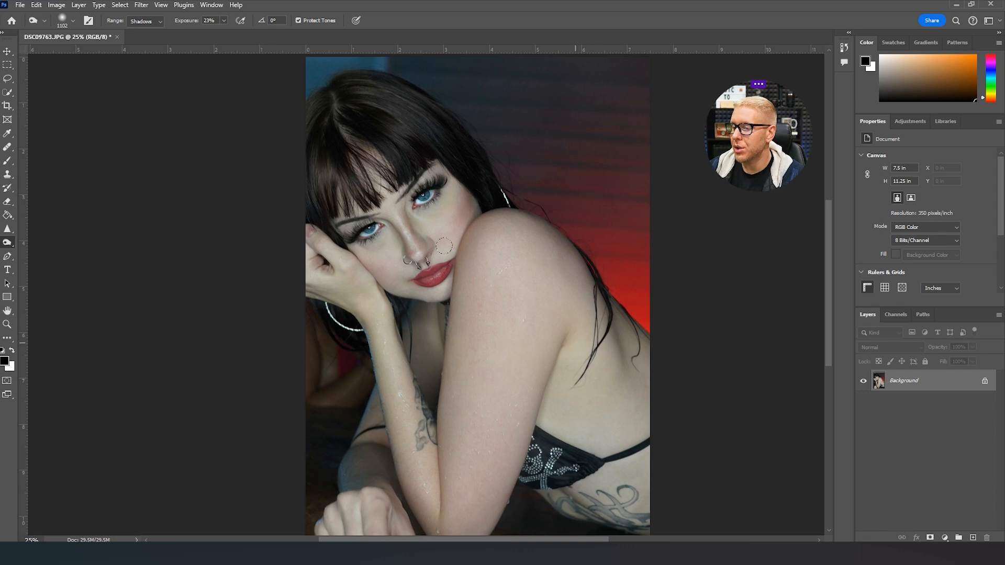
{"action": "right_click", "coordinate": [13, 246]}
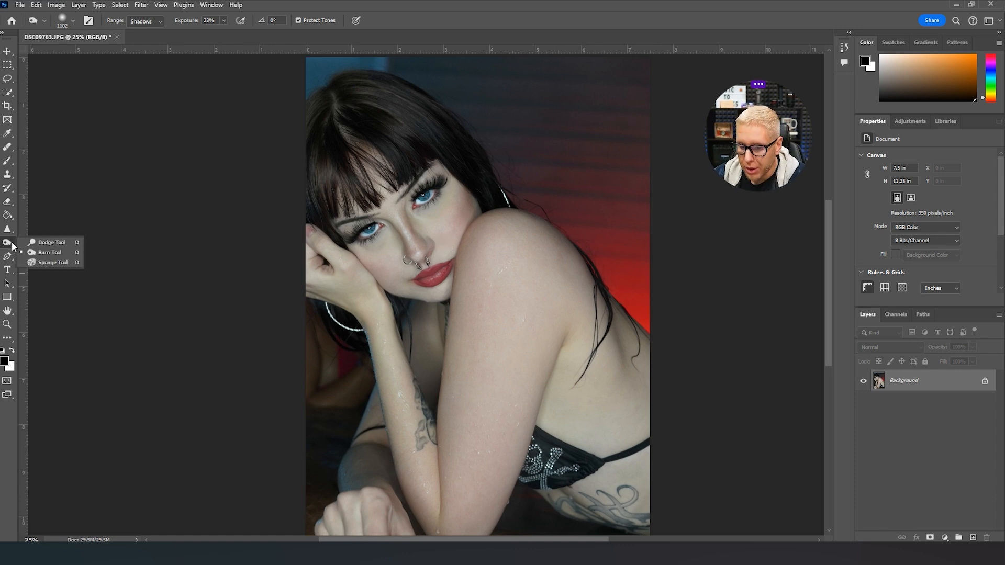
{"action": "left_click", "coordinate": [160, 20]}
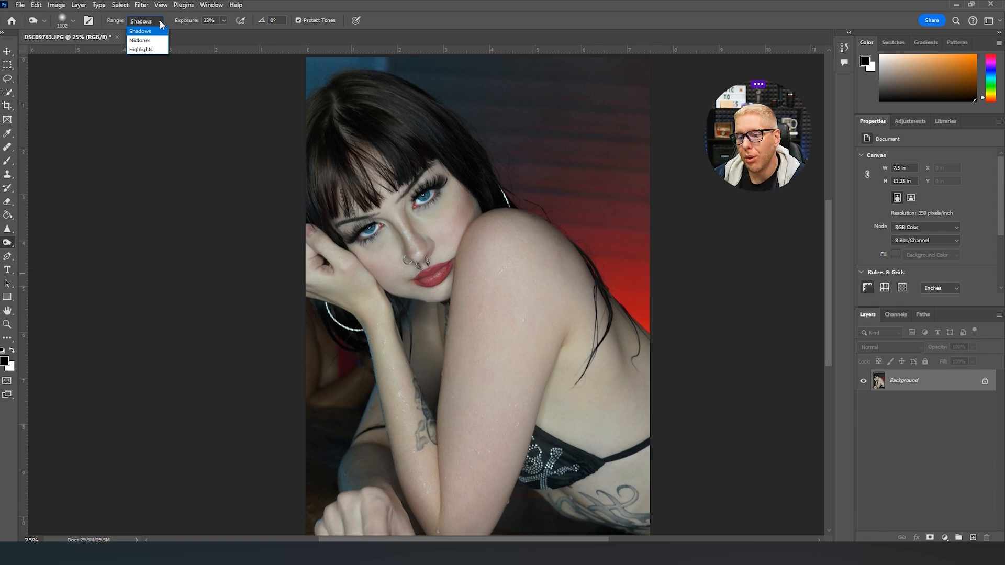